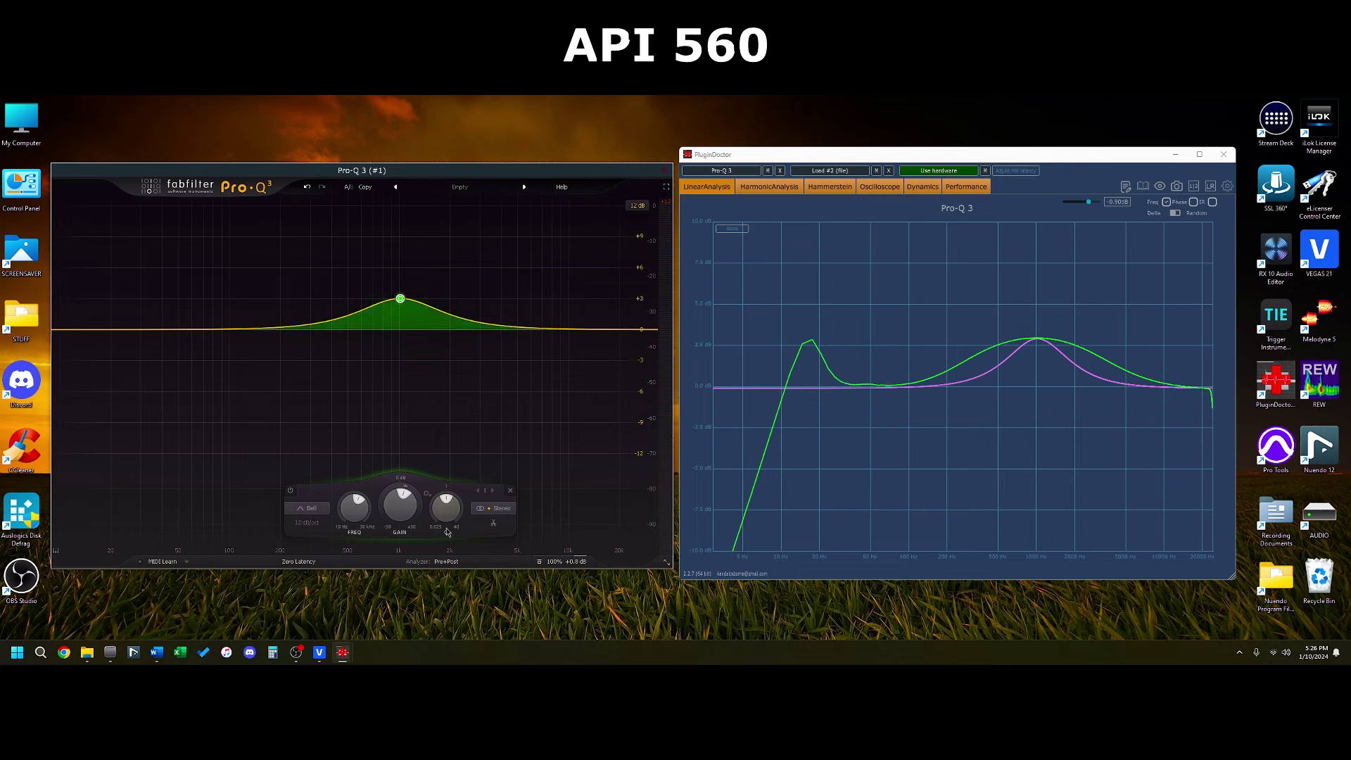
# - Lower the Q of the 1 kHz bell boost to match the wider API 560 curve
pyautogui.scroll(-8, 441, 514)
pyautogui.scroll(-3, 441, 514)
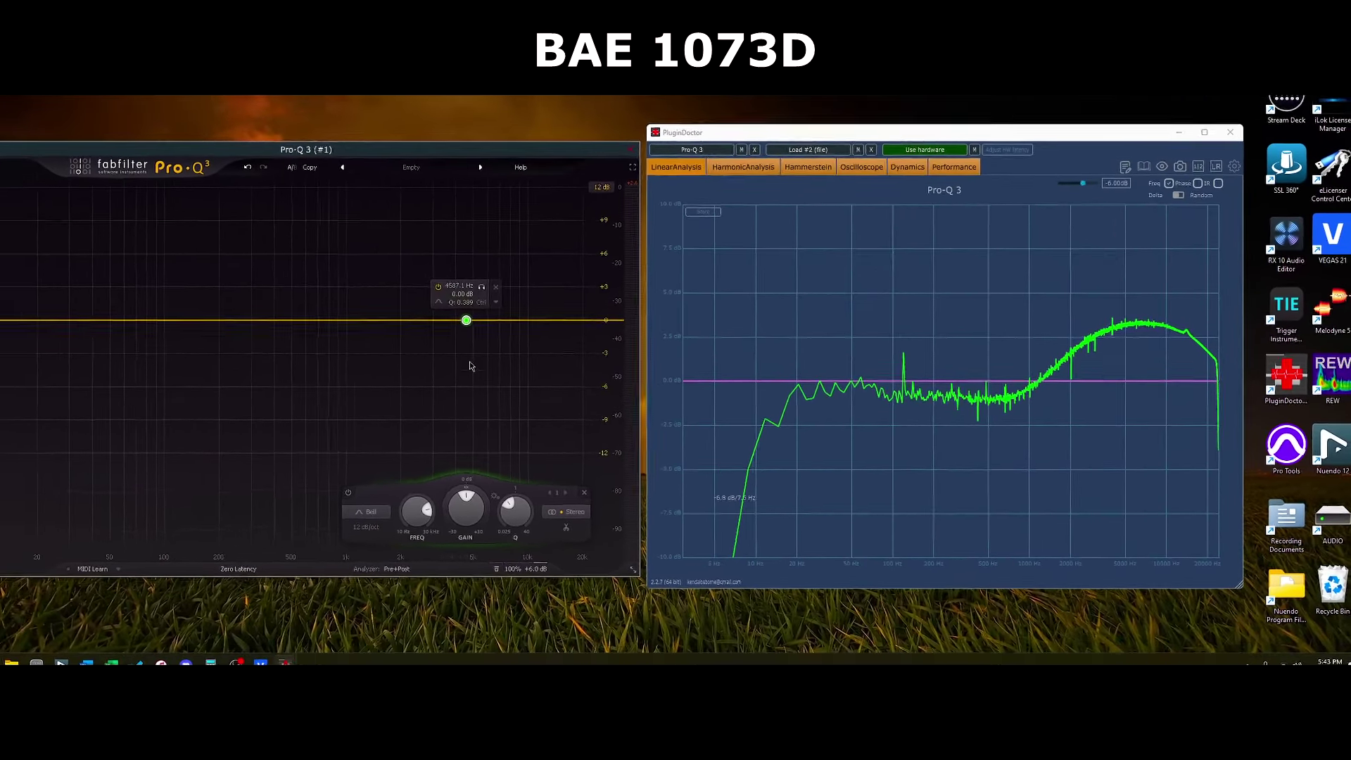
# - Boost the flat band about 3.4 dB near 6.6 kHz and change its shape to High Shelf
pyautogui.moveTo(466, 321); pyautogui.dragTo(538, 297)
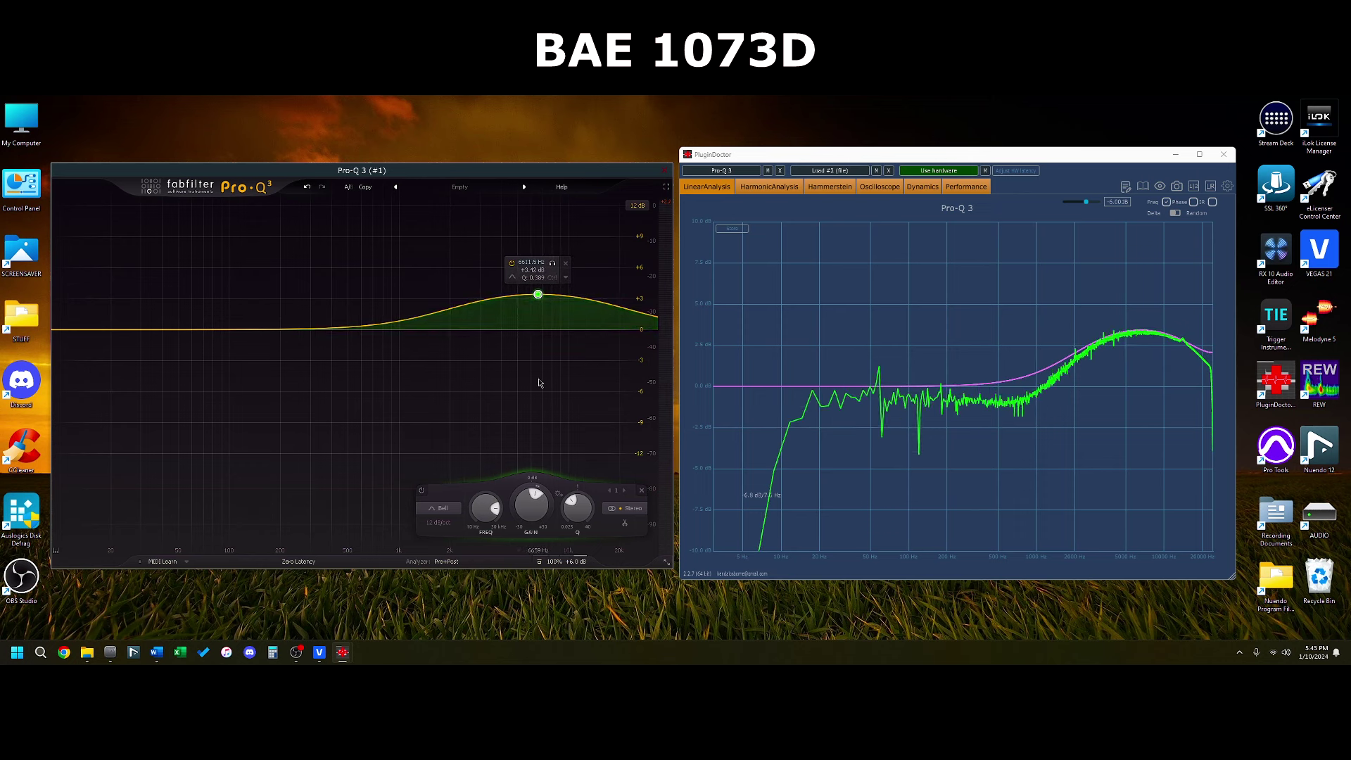
pyautogui.rightClick(538, 294)
pyautogui.moveTo(600, 348)
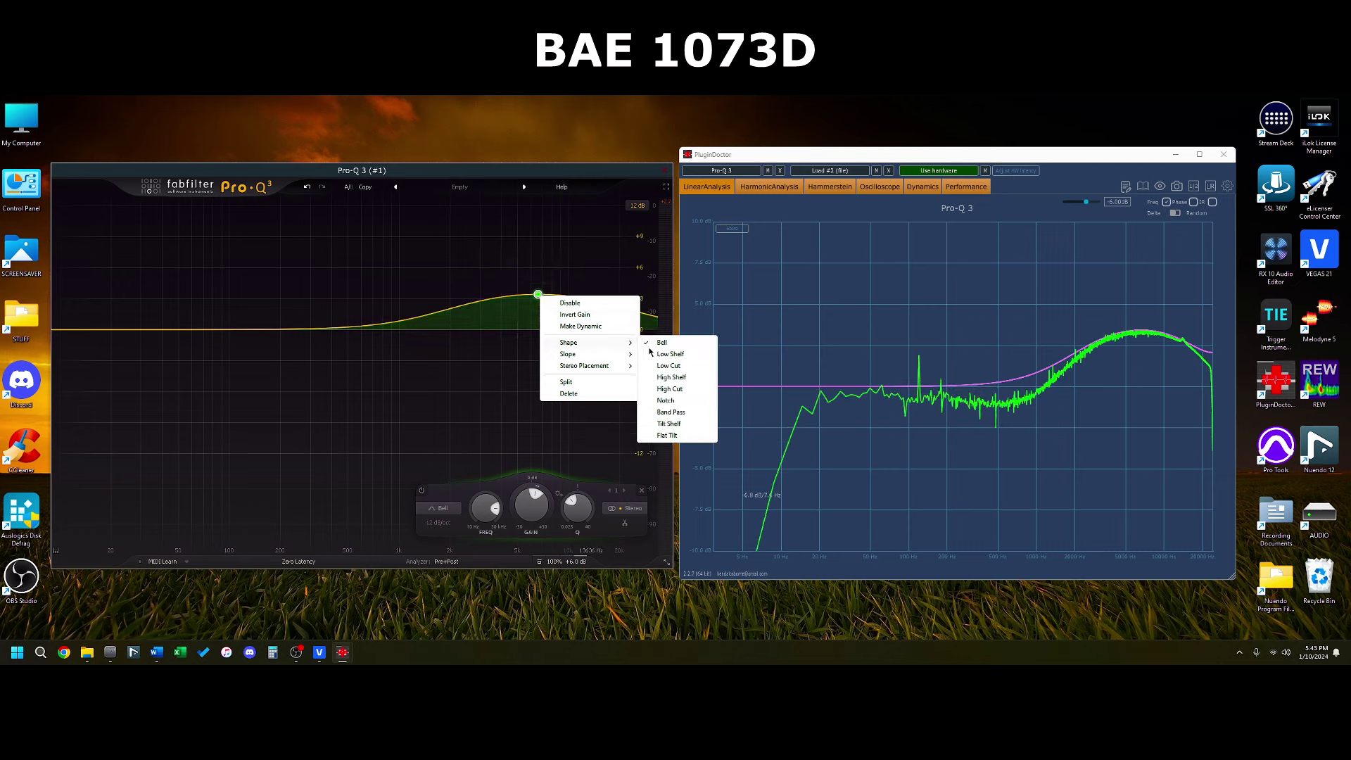
pyautogui.click(671, 377)
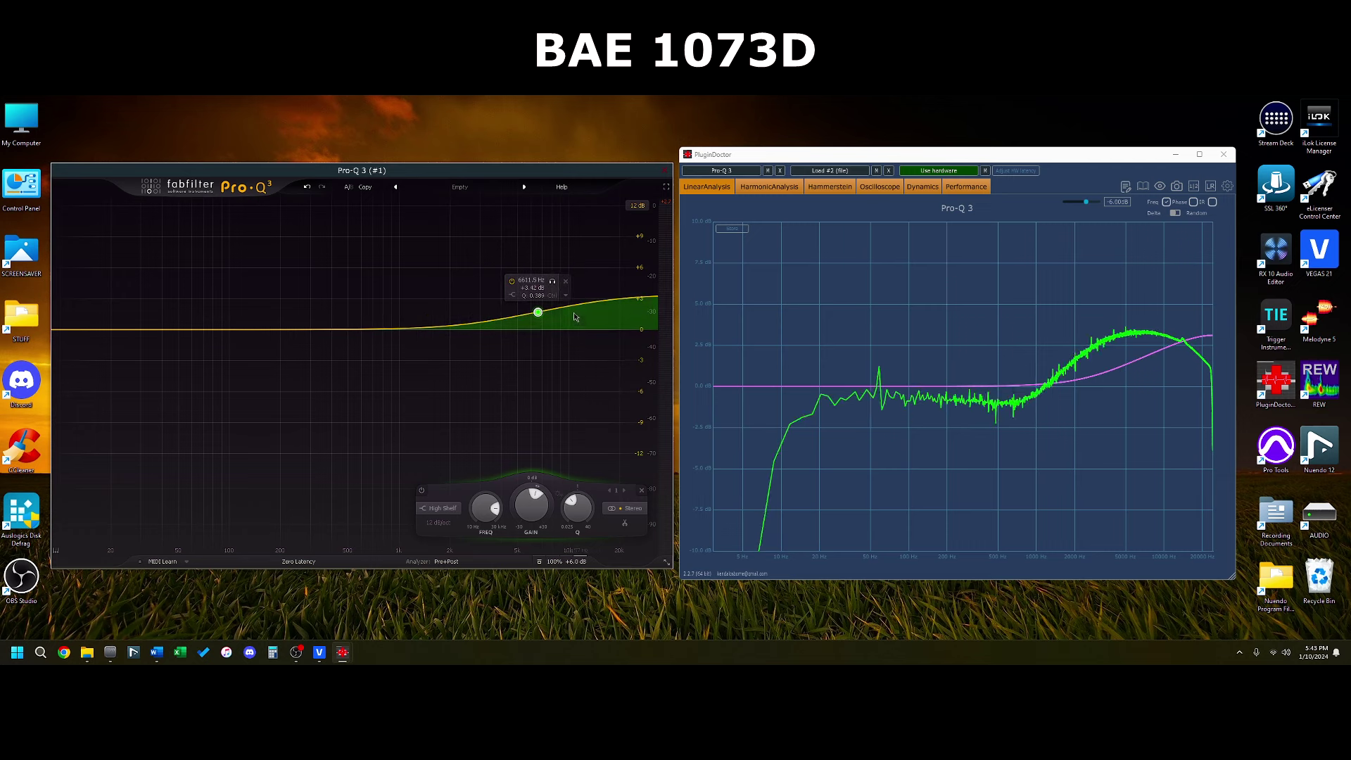
# - Move the high shelf to about 2 kHz at roughly +3.5 dB and adjust its Q to match the BAE 1073D rise
pyautogui.moveTo(536, 316); pyautogui.dragTo(437, 315)
pyautogui.scroll(3, 441, 317)
pyautogui.scroll(-3, 441, 317)
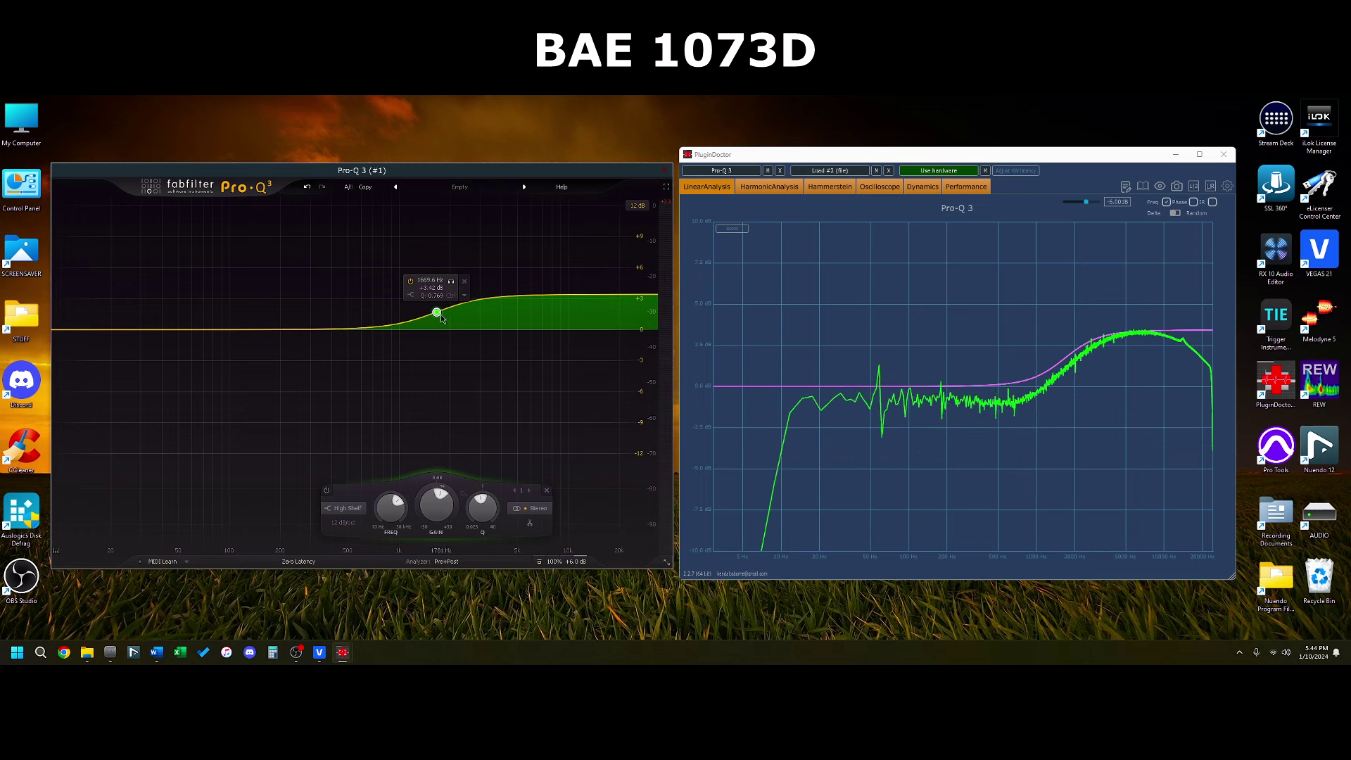
pyautogui.moveTo(442, 317); pyautogui.dragTo(455, 318)
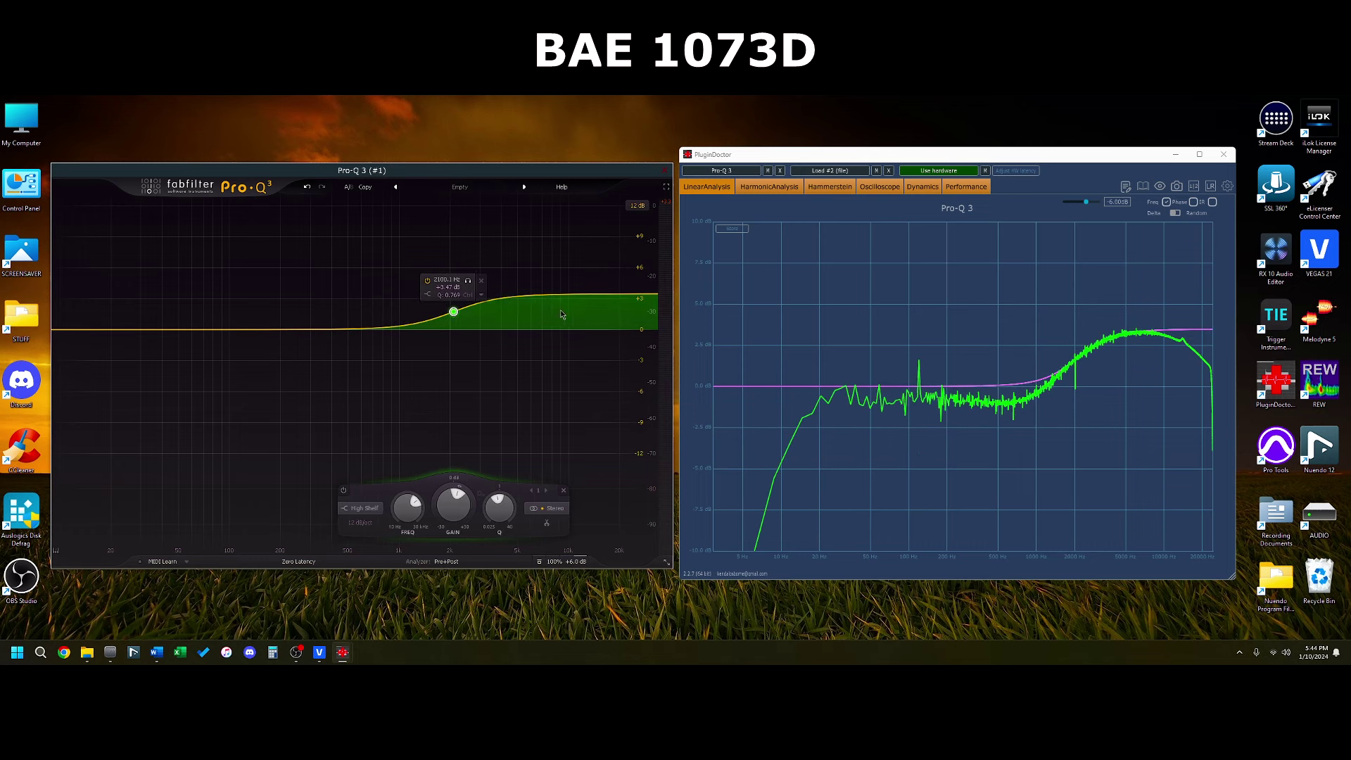
# - Add a high-shelf cut at the top of the spectrum and a wide bell cut of about 1 dB near 550 Hz
pyautogui.moveTo(643, 297); pyautogui.dragTo(616, 345)
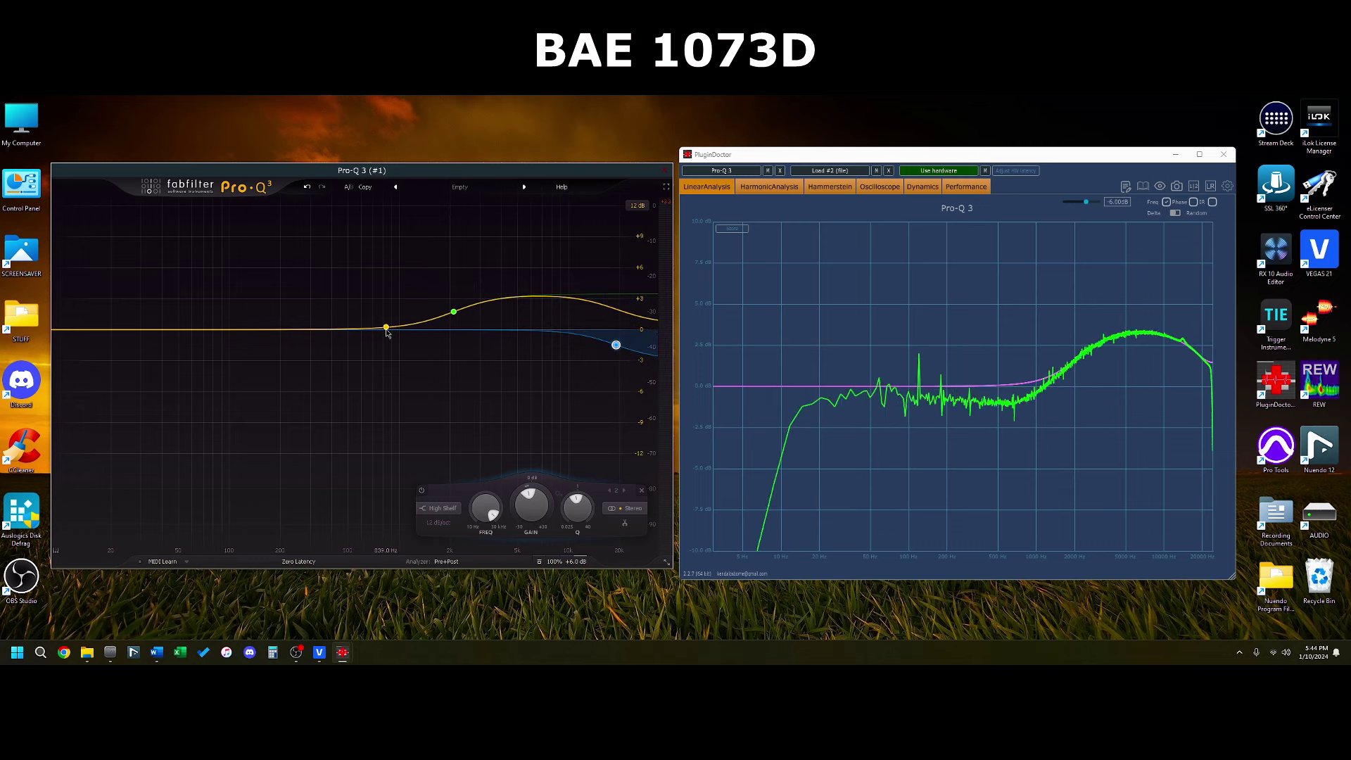
pyautogui.moveTo(386, 329); pyautogui.dragTo(357, 343)
pyautogui.scroll(-4, 356, 341)
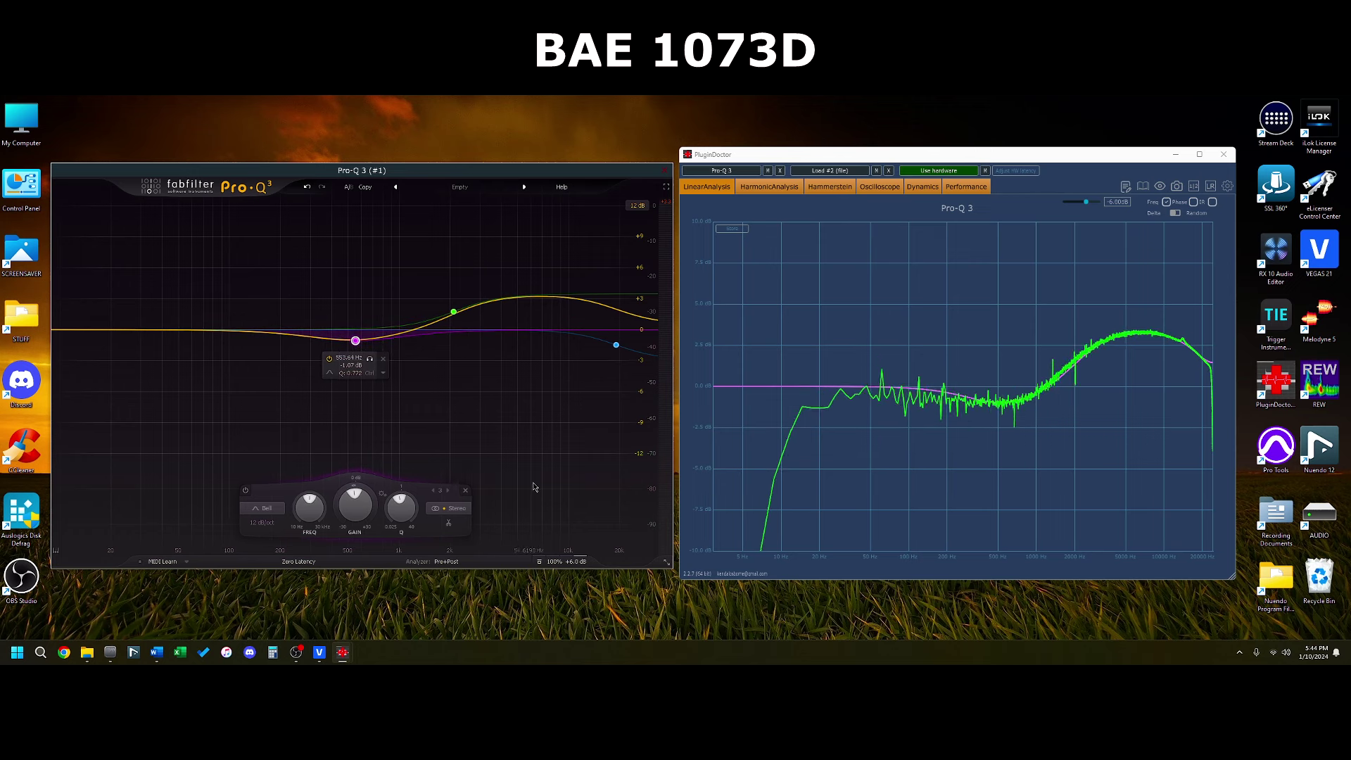
# - Set the output level to +5.7 dB and fine-tune the low-mid dip and the 1.8 kHz high shelf to fit the hardware curve
pyautogui.scroll(-1, 566, 524)
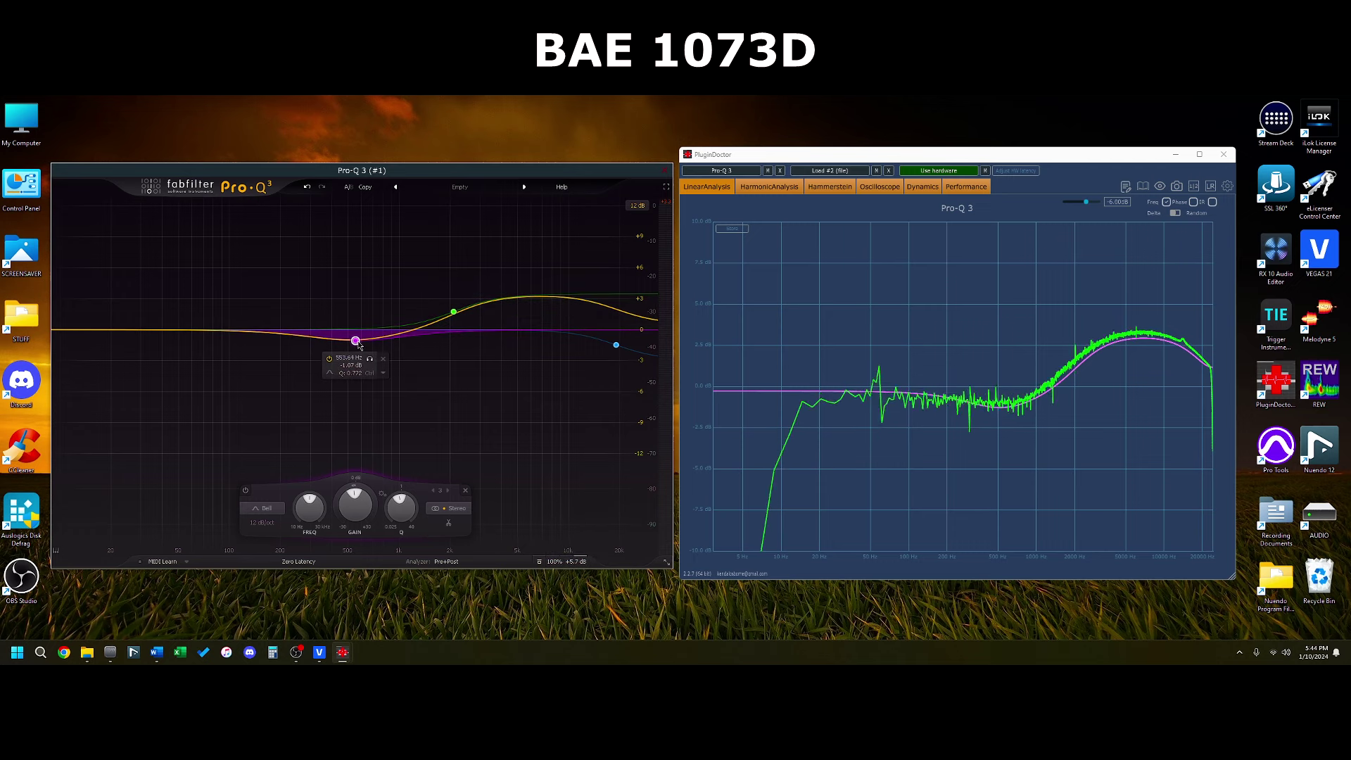
pyautogui.moveTo(358, 343); pyautogui.dragTo(358, 342)
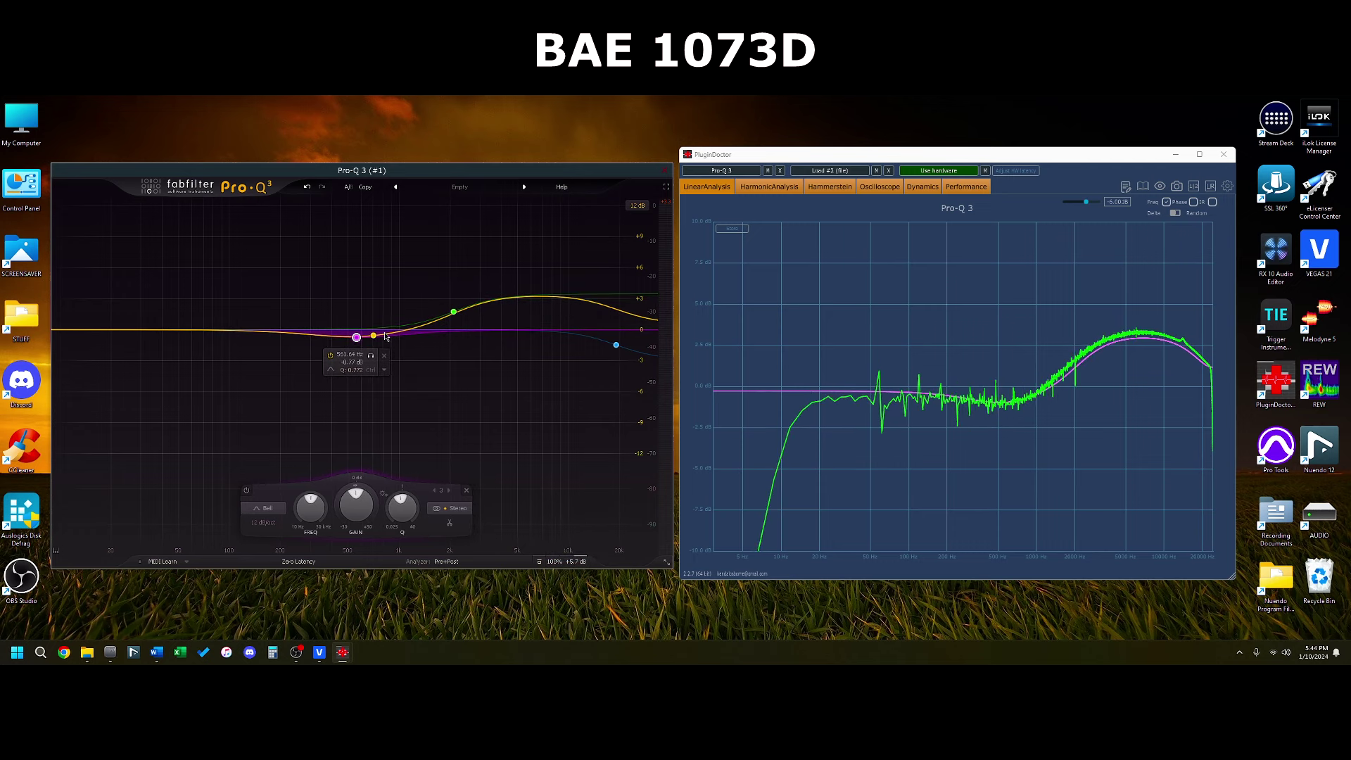
pyautogui.moveTo(457, 318); pyautogui.dragTo(439, 316)
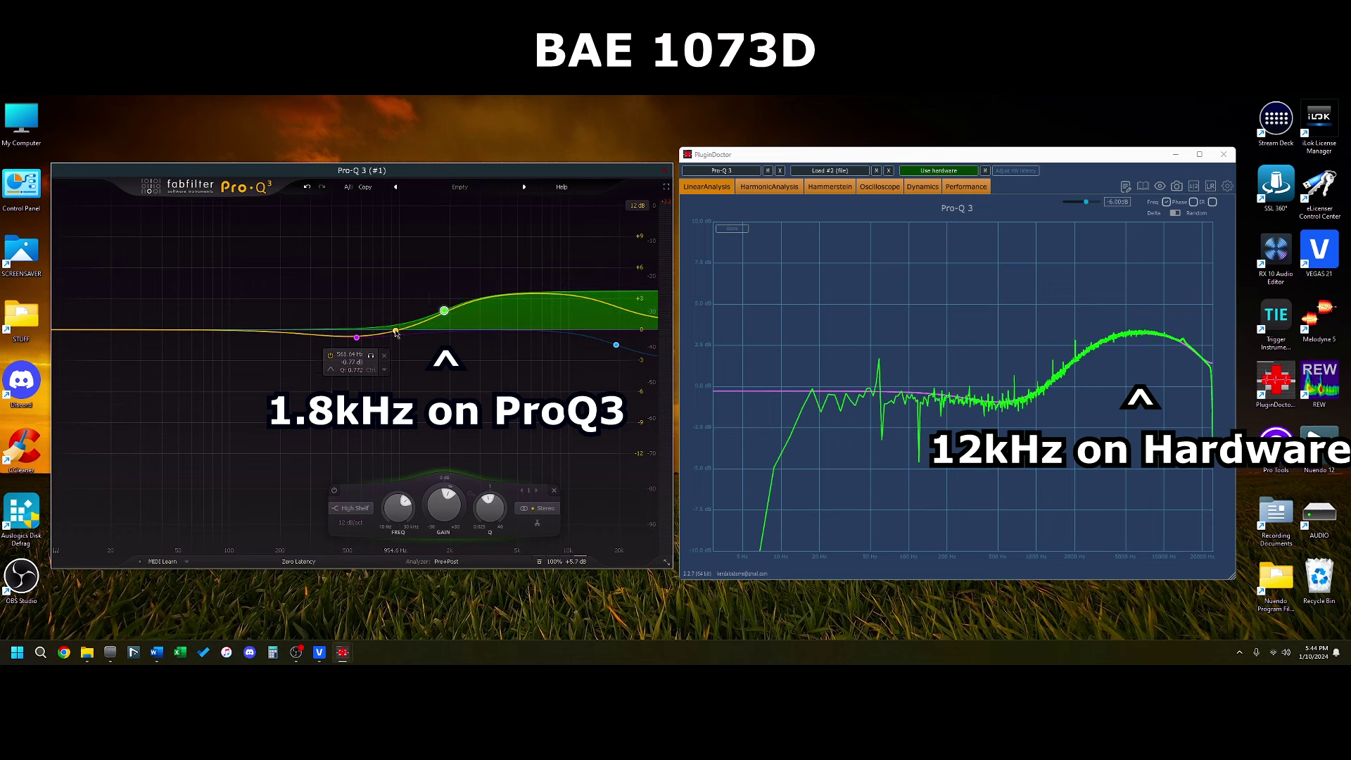
pyautogui.moveTo(407, 333); pyautogui.dragTo(388, 338)
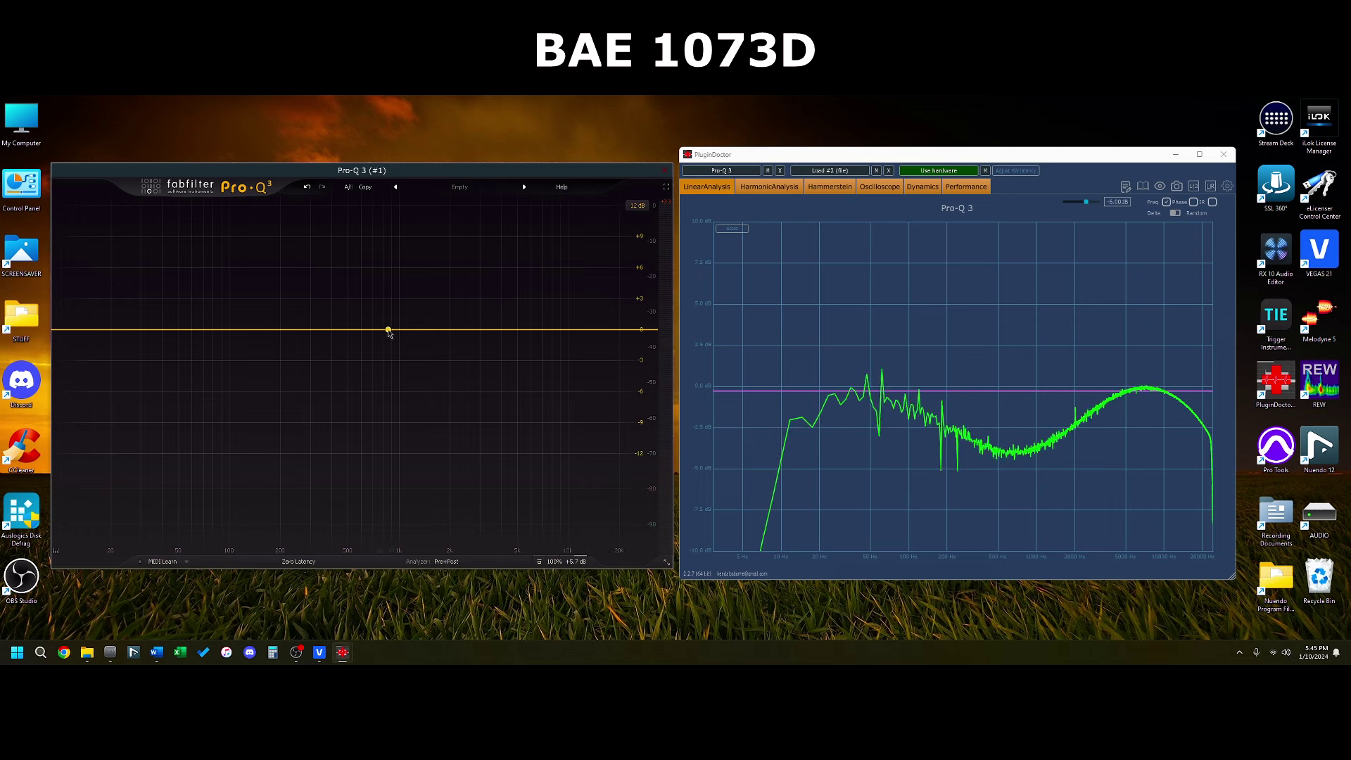
# - Create a wide bell cut of about 3.9 dB near 640 Hz with a Q of about 0.52
pyautogui.moveTo(386, 329); pyautogui.dragTo(362, 369)
pyautogui.scroll(-5, 362, 369)
pyautogui.scroll(-1, 362, 370)
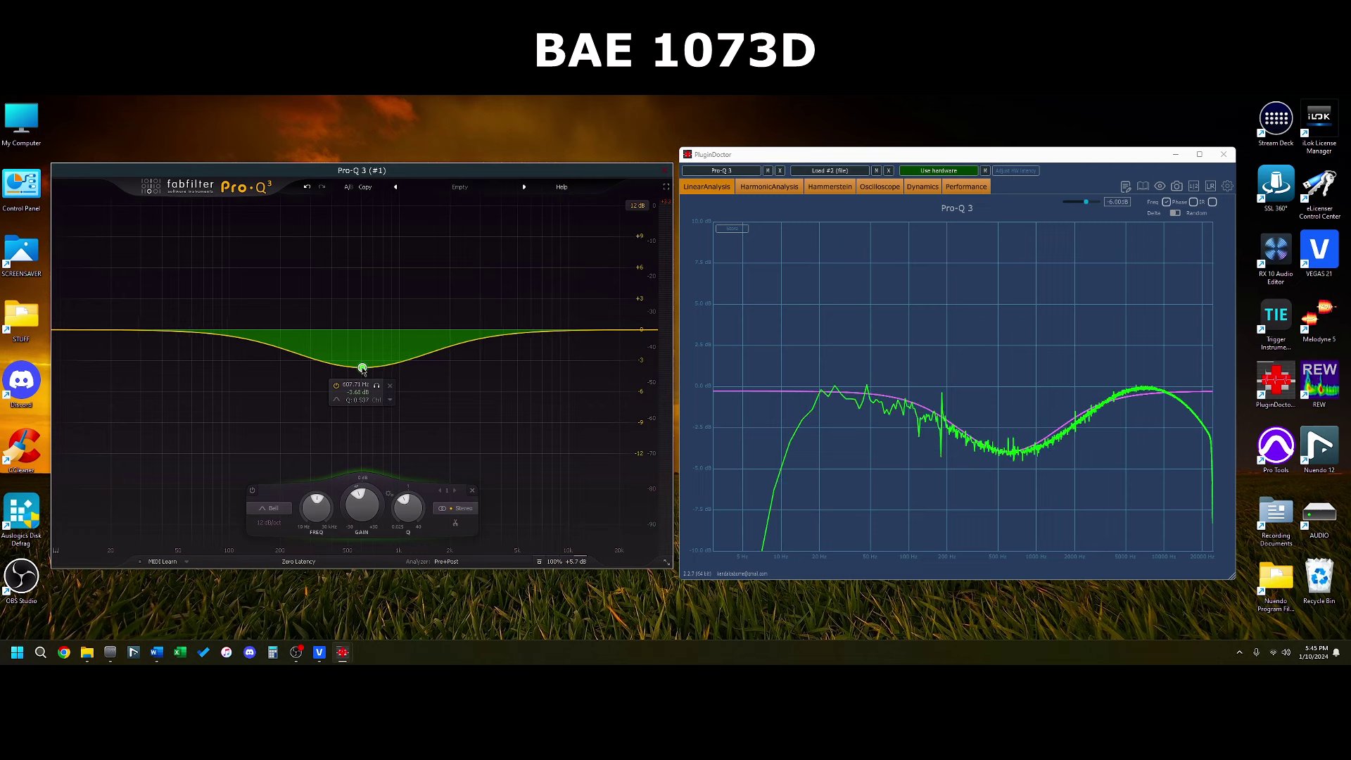
pyautogui.moveTo(364, 370); pyautogui.dragTo(372, 370)
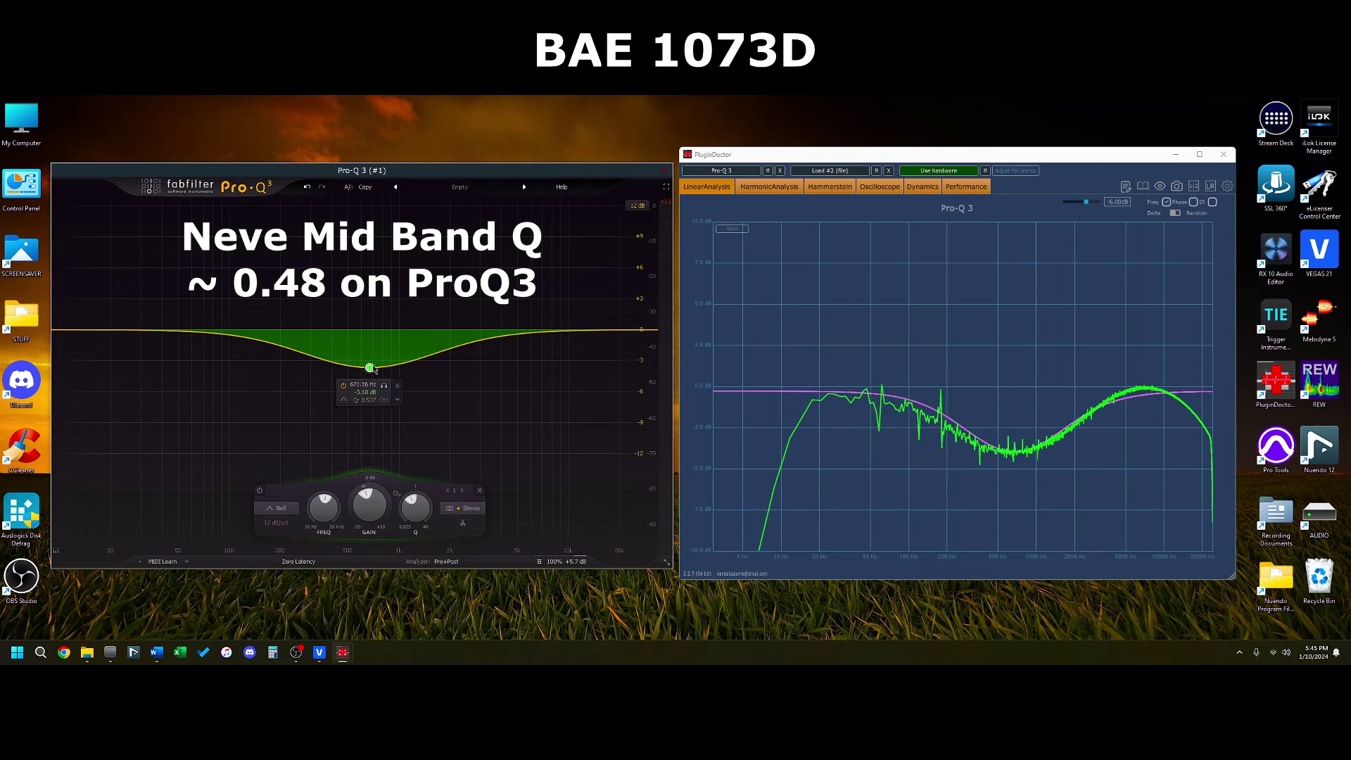
pyautogui.scroll(-1, 373, 370)
pyautogui.moveTo(372, 370); pyautogui.dragTo(366, 370)
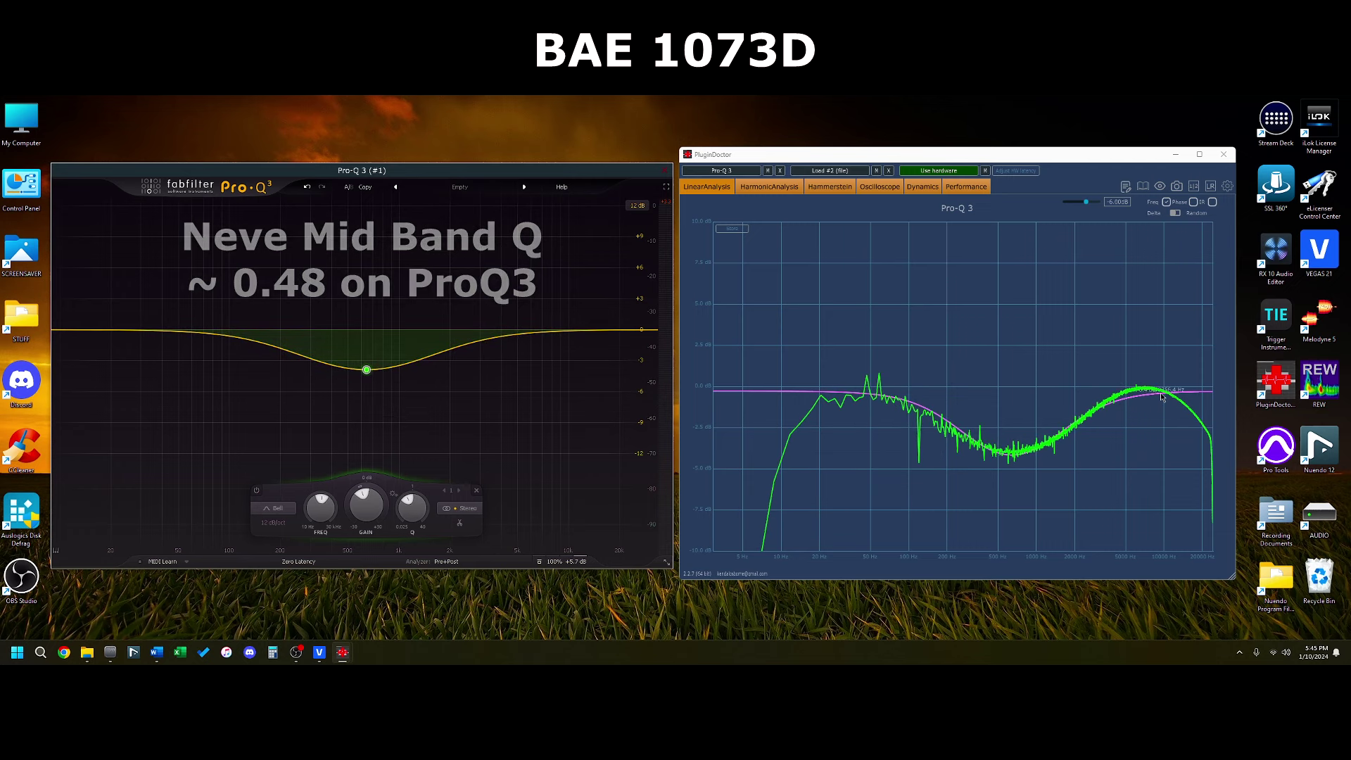
# - Add a slight bell boost of about 0.6 dB near 6 kHz and a high-shelf cut at the top end
pyautogui.moveTo(502, 320); pyautogui.dragTo(531, 337)
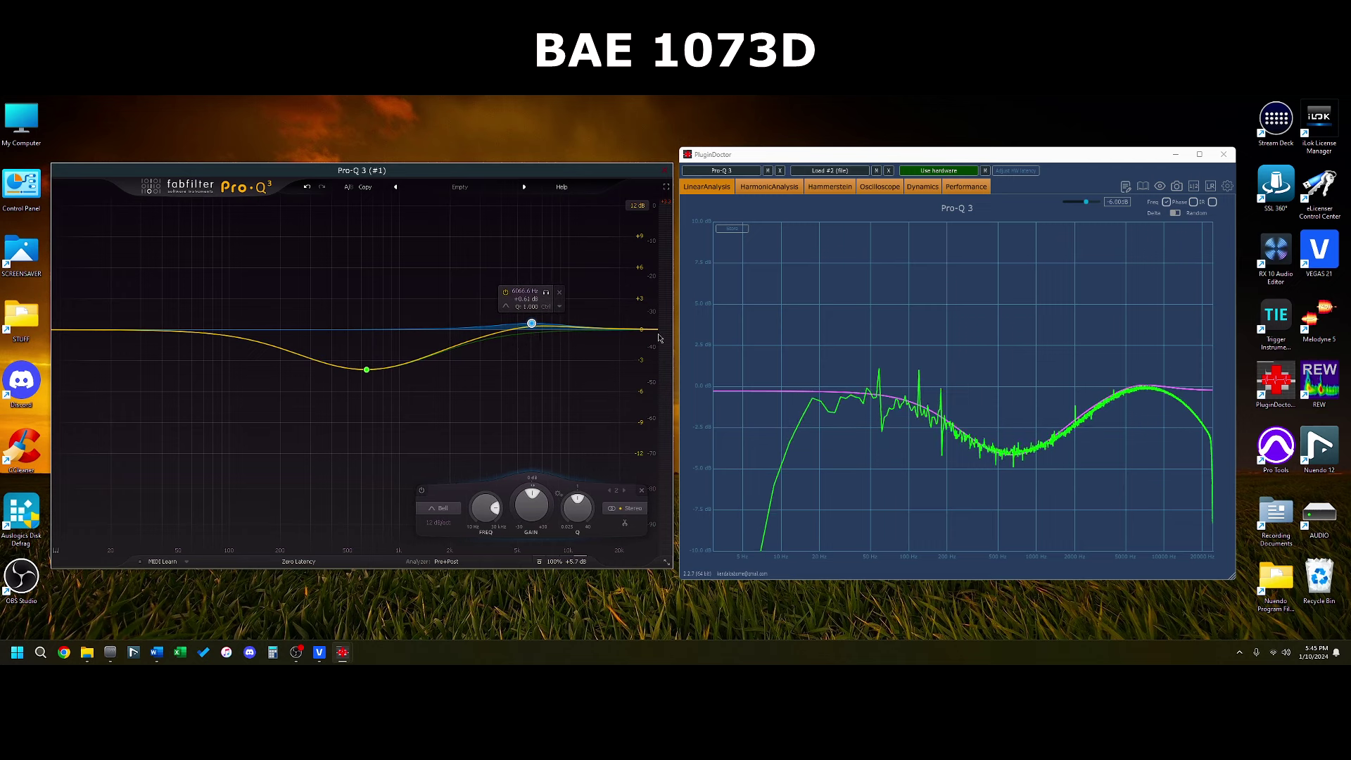
pyautogui.moveTo(639, 337); pyautogui.dragTo(632, 364)
pyautogui.scroll(10, 651, 352)
pyautogui.scroll(-4, 633, 365)
pyautogui.scroll(-2, 632, 364)
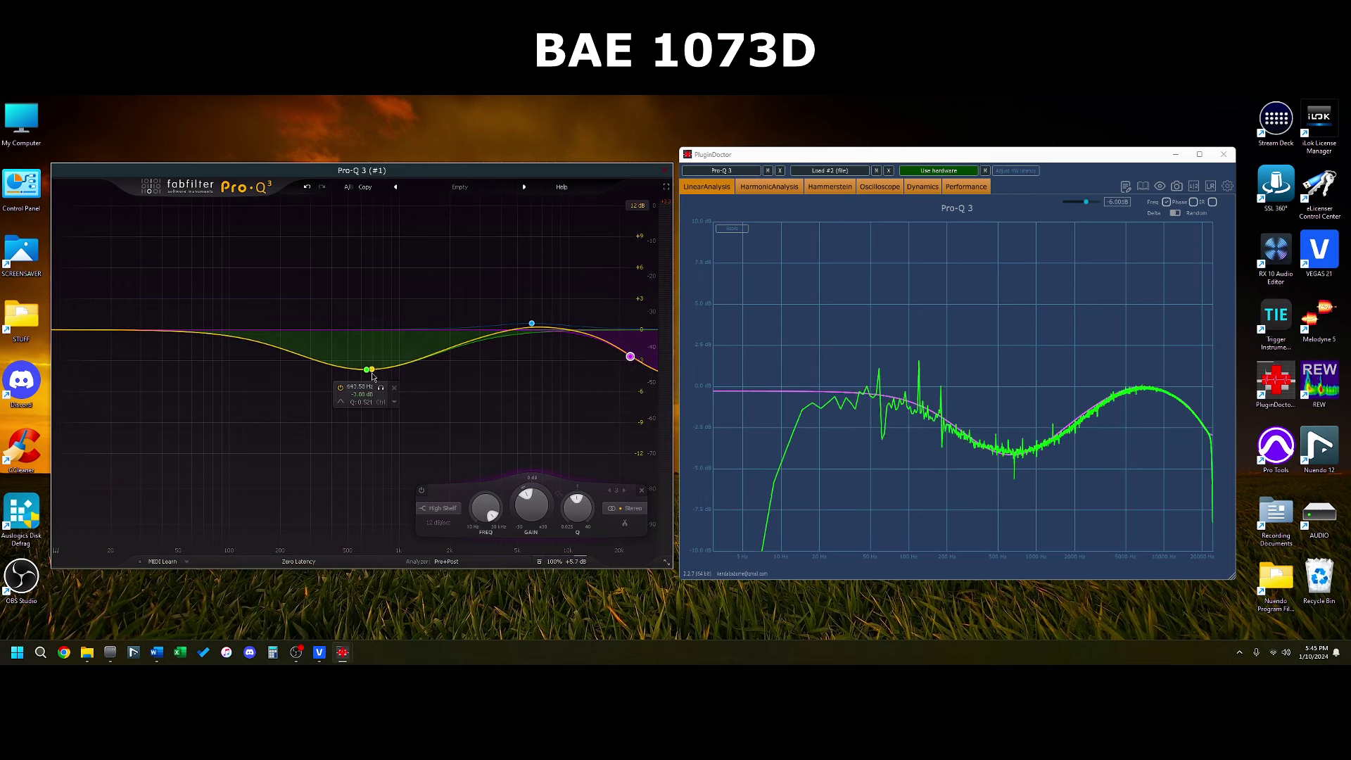
# - Refine the mid bell cut to about -3.74 dB near 686 Hz with a Q of about 0.485
pyautogui.moveTo(368, 373); pyautogui.dragTo(373, 376)
pyautogui.scroll(-2, 374, 376)
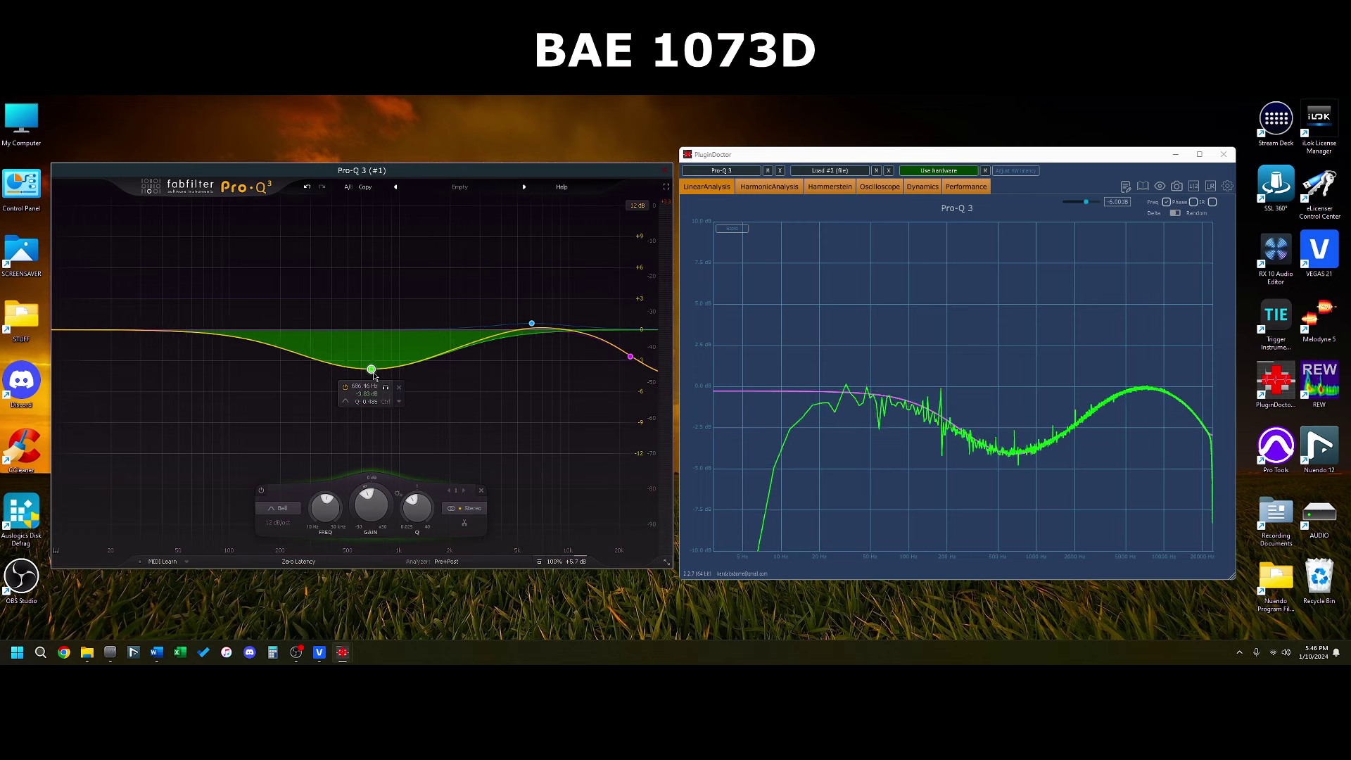
pyautogui.moveTo(368, 513); pyautogui.dragTo(367, 509)
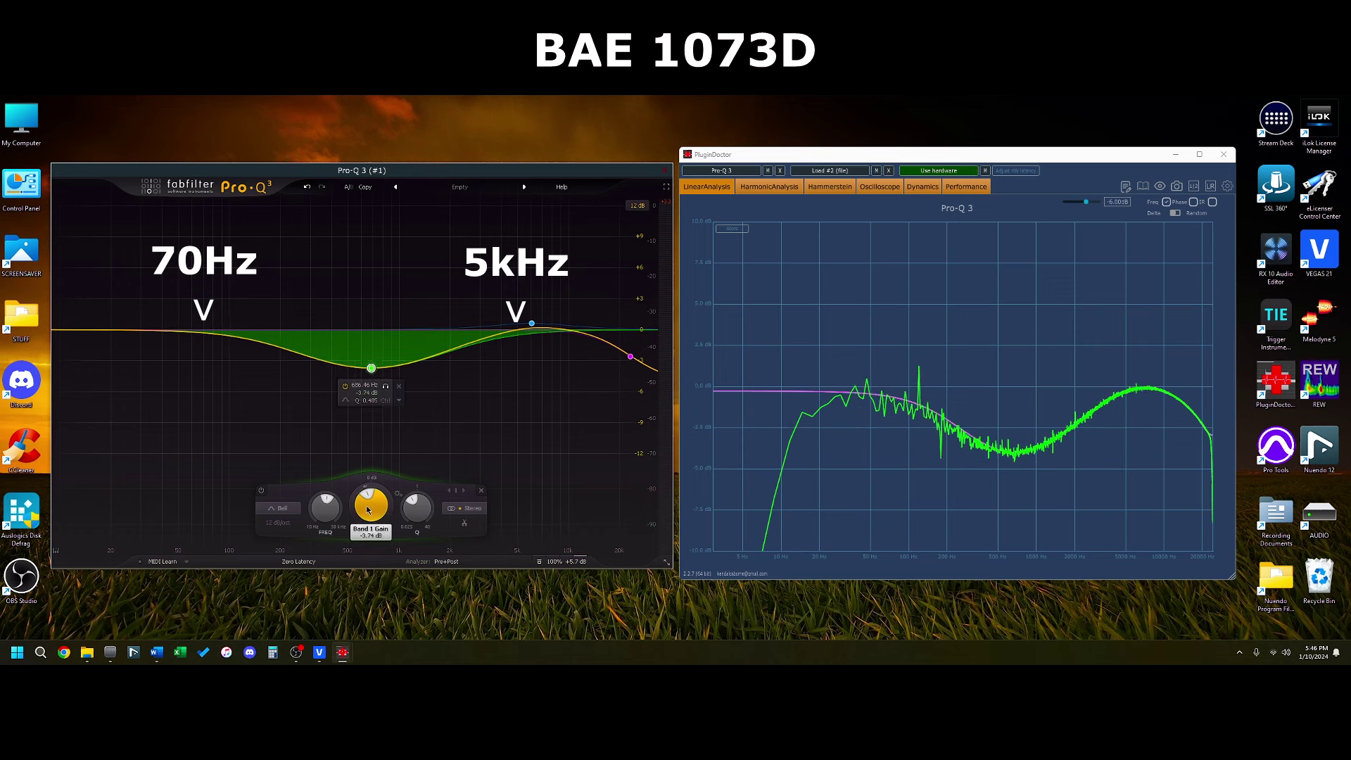
# - Try a deeper mid cut of about -6.2 dB with a narrow Q of about 1.44 and a wide Q of about 0.36
pyautogui.scroll(10, 368, 509)
pyautogui.scroll(3, 368, 509)
pyautogui.scroll(-16, 370, 508)
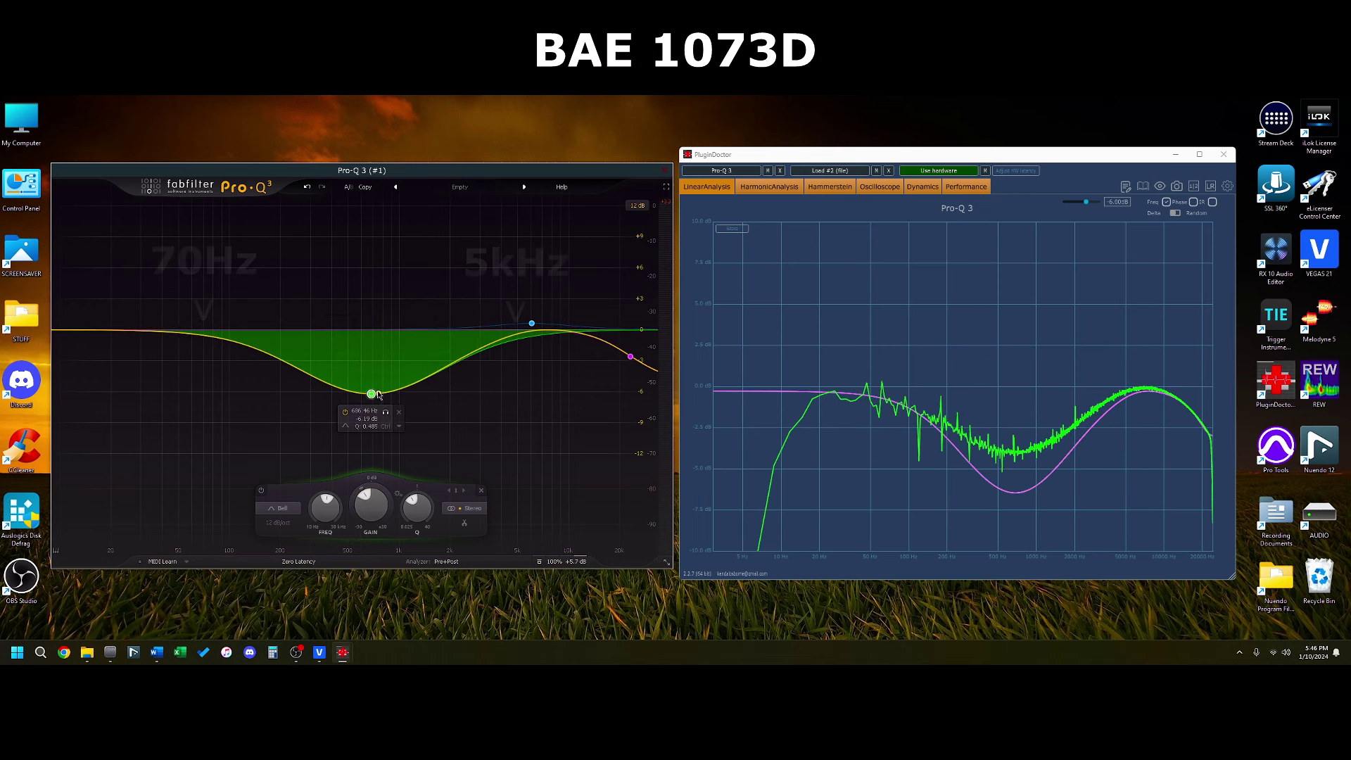
pyautogui.scroll(5, 371, 398)
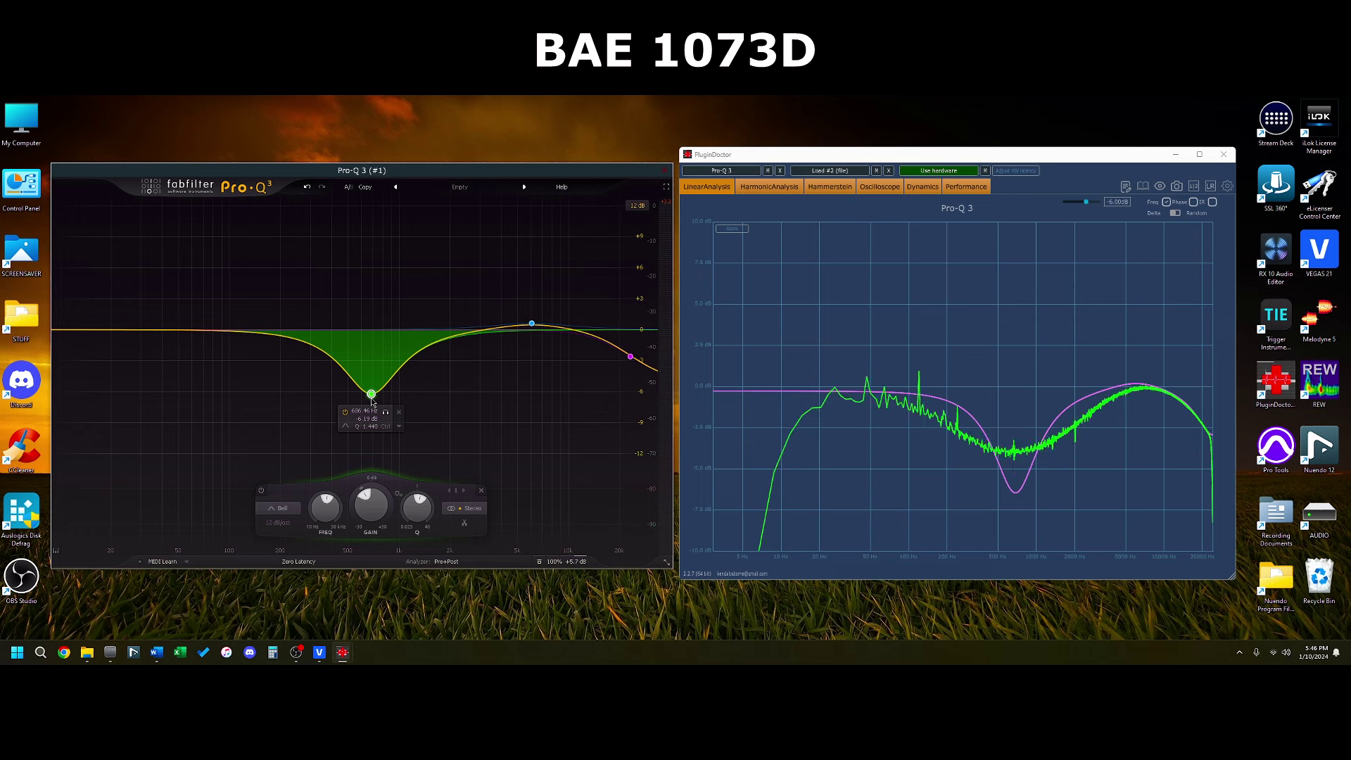
pyautogui.scroll(-6, 372, 398)
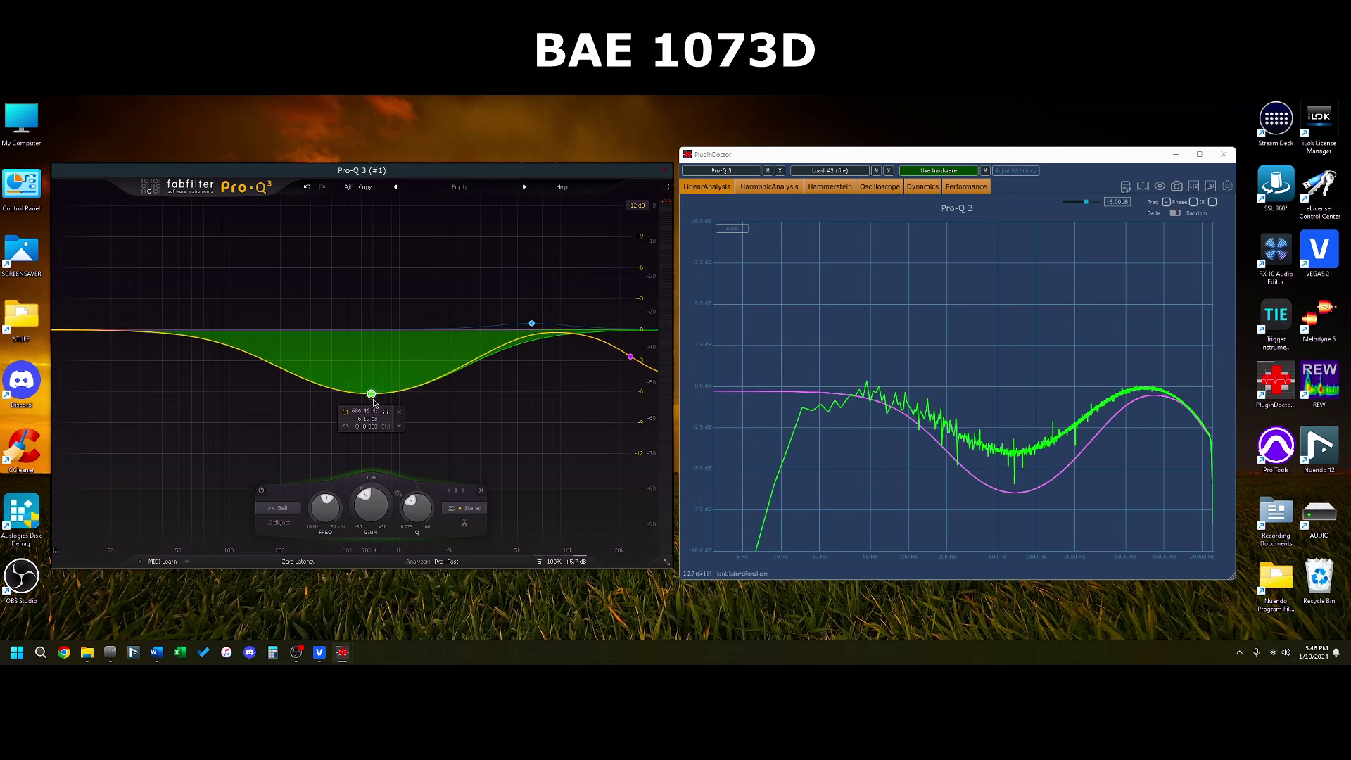
# - Bring the mid bell cut to about -3.6 dB with a Q of about 0.435 to match the hardware dip
pyautogui.scroll(4, 373, 501)
pyautogui.scroll(-1, 373, 498)
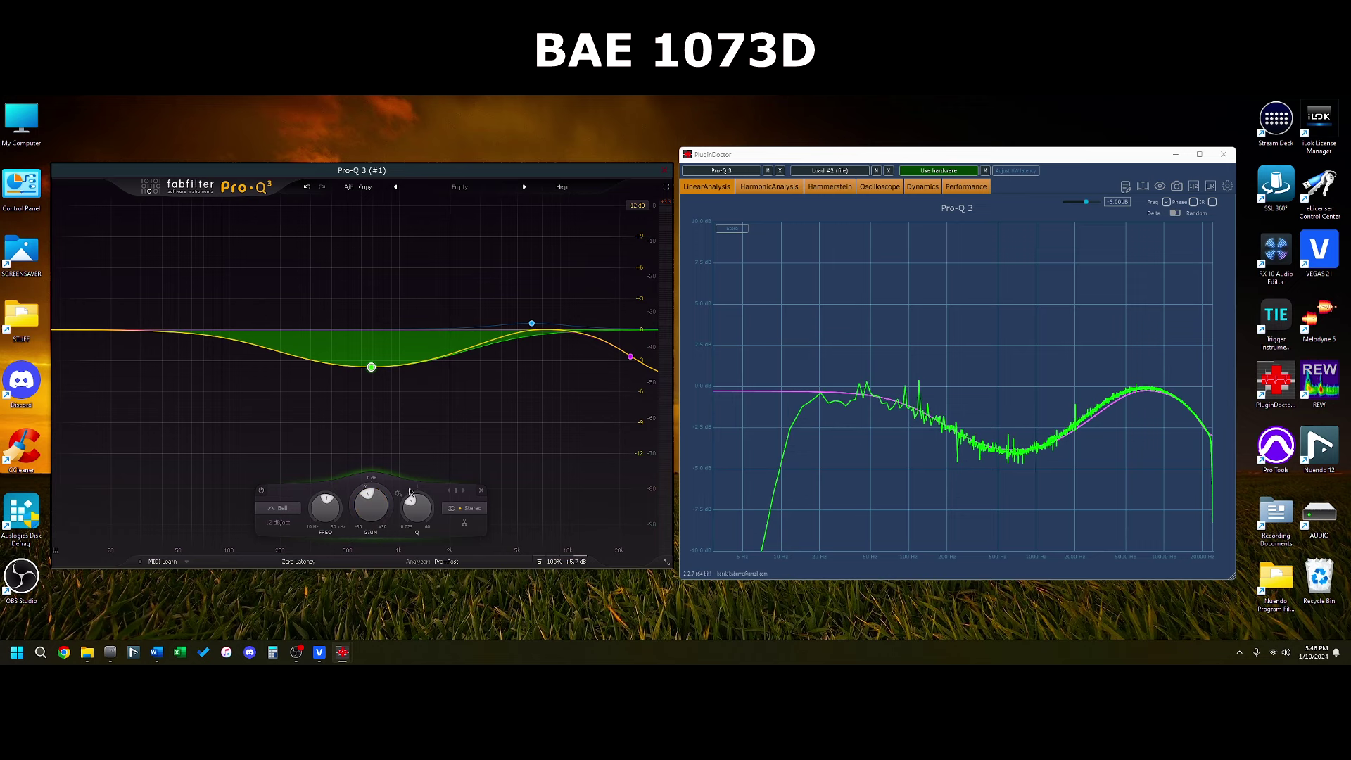
pyautogui.scroll(1, 407, 503)
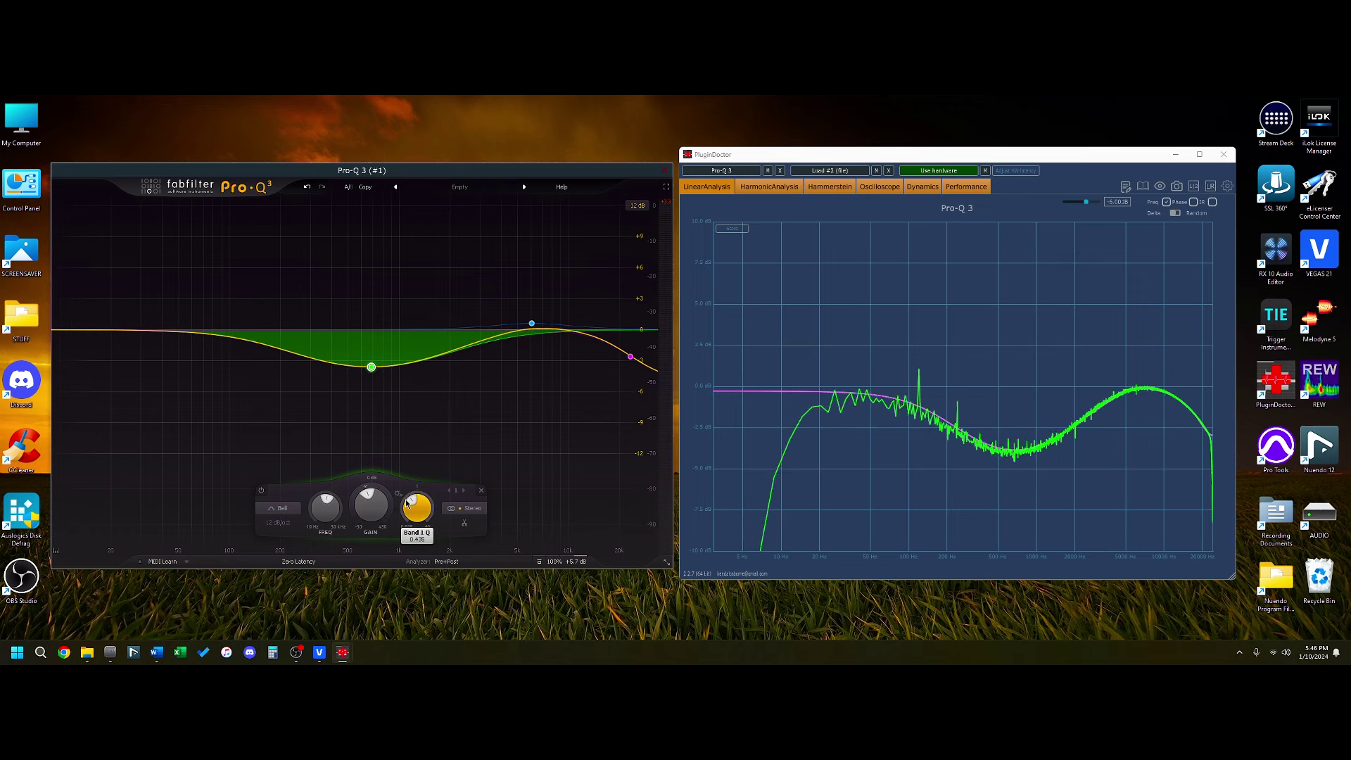
pyautogui.moveTo(386, 511)
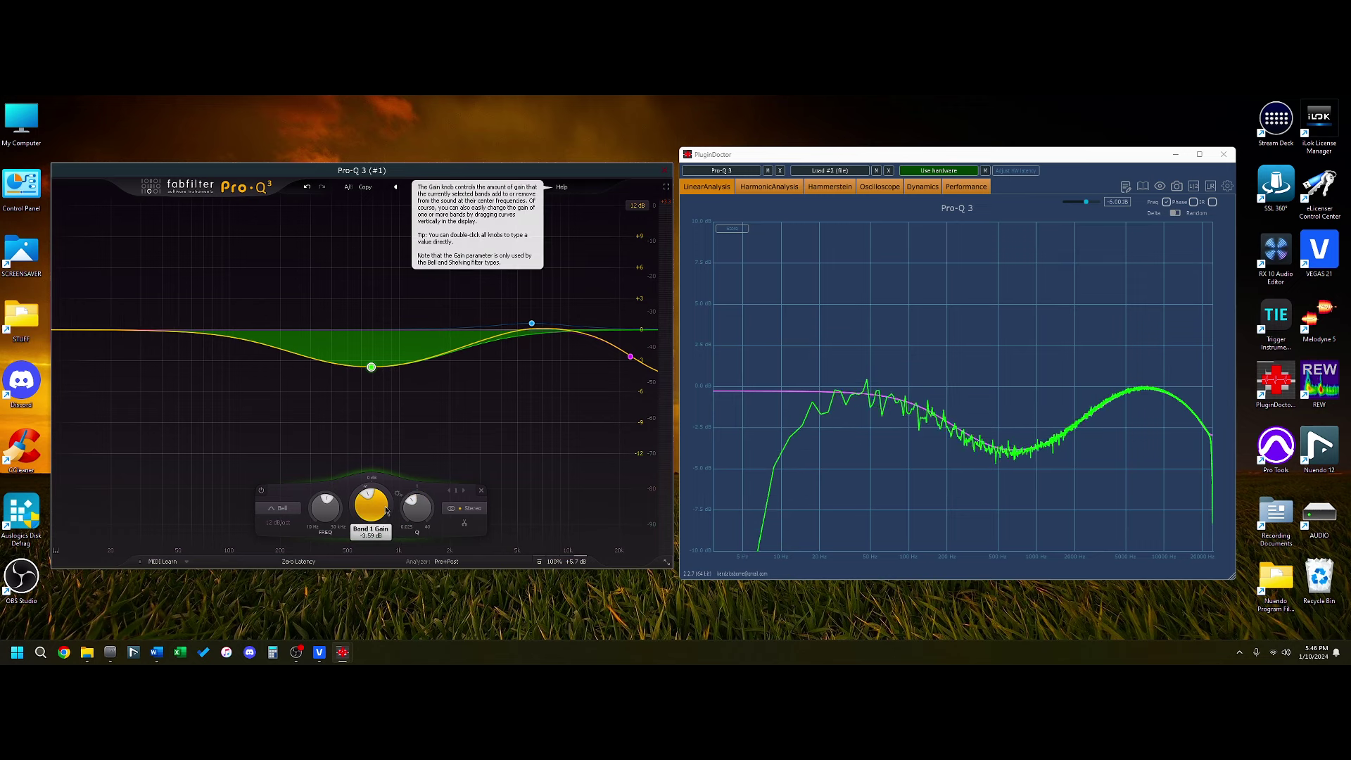
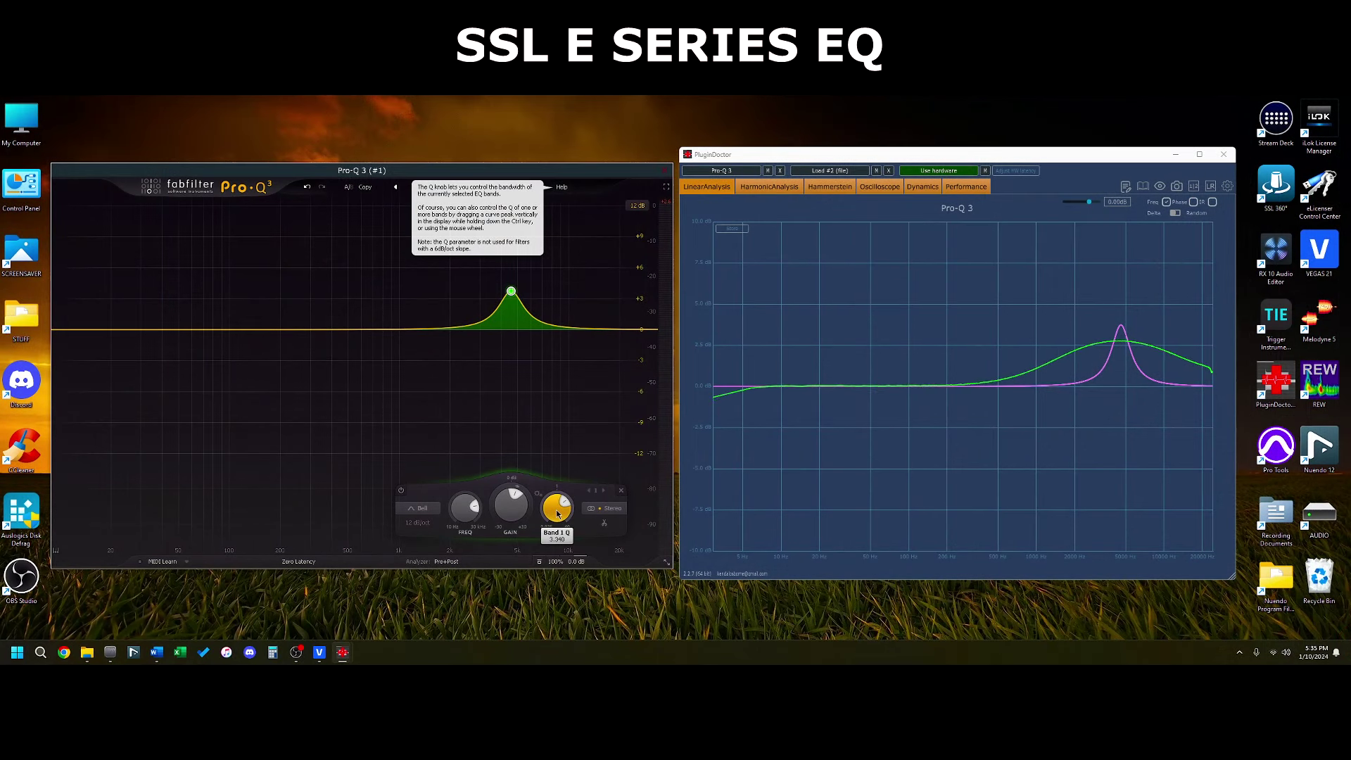
# - Lower the Q of the narrow bell boost to match the wider SSL E Series curve
pyautogui.moveTo(511, 298)
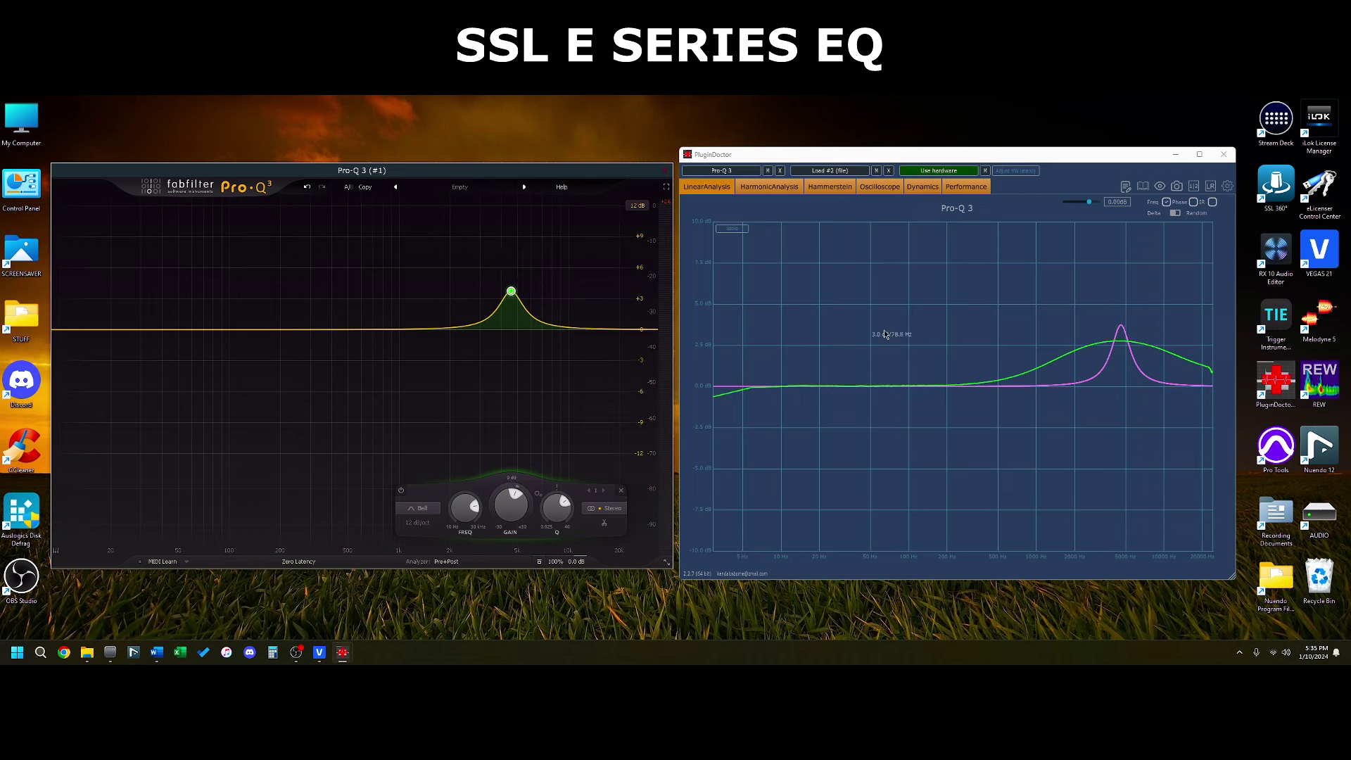
pyautogui.moveTo(555, 514)
pyautogui.scroll(-8, 555, 512)
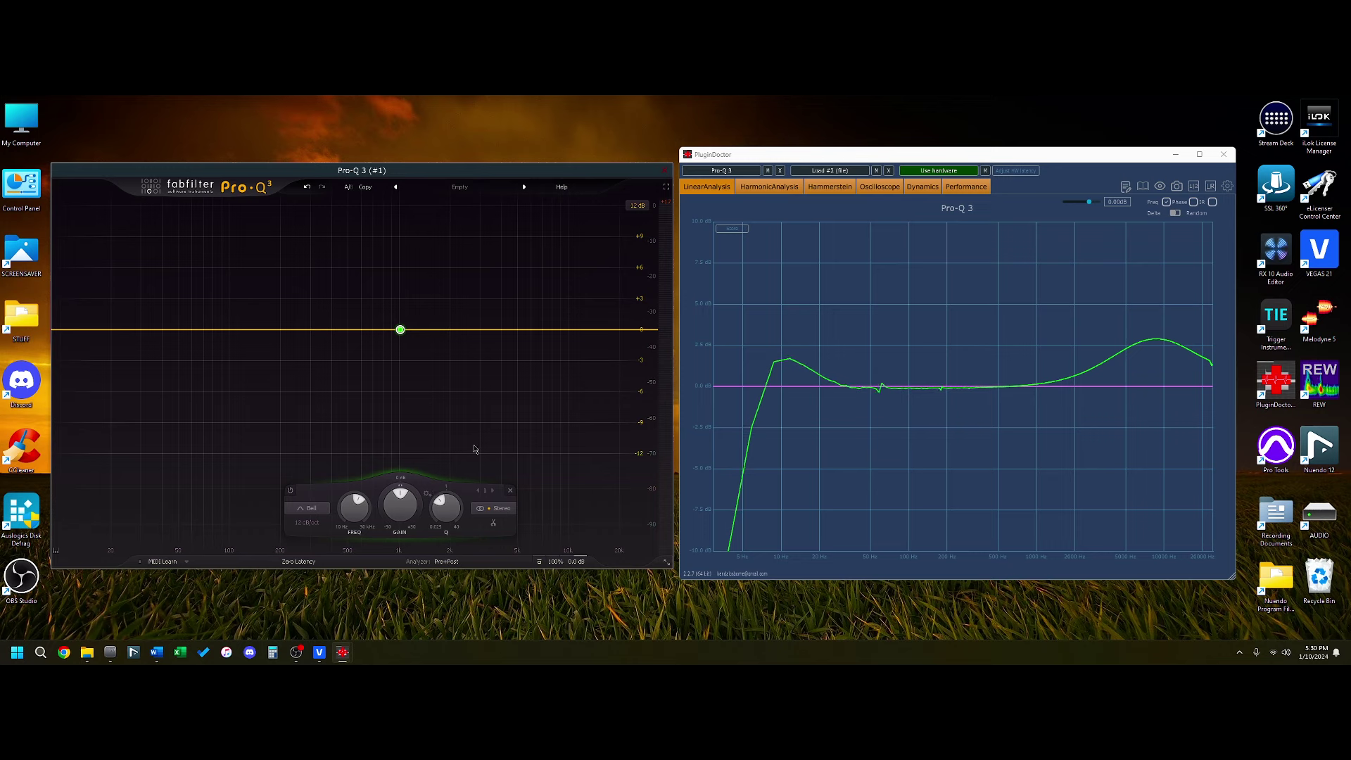
# - Shape the flat band into a wide bell boost of about 2.9 dB near 8.5 kHz with a Q of about 0.62
pyautogui.moveTo(401, 329); pyautogui.dragTo(557, 309)
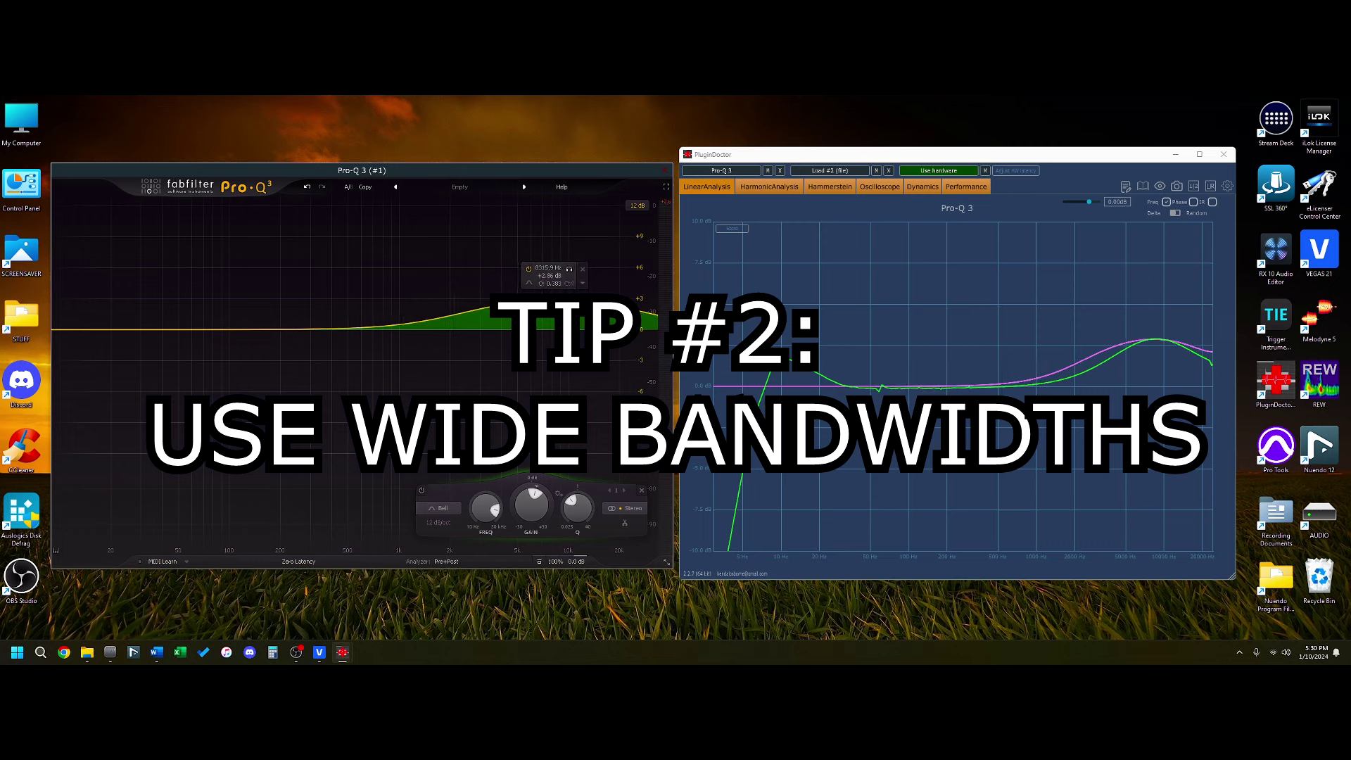
pyautogui.scroll(4, 556, 309)
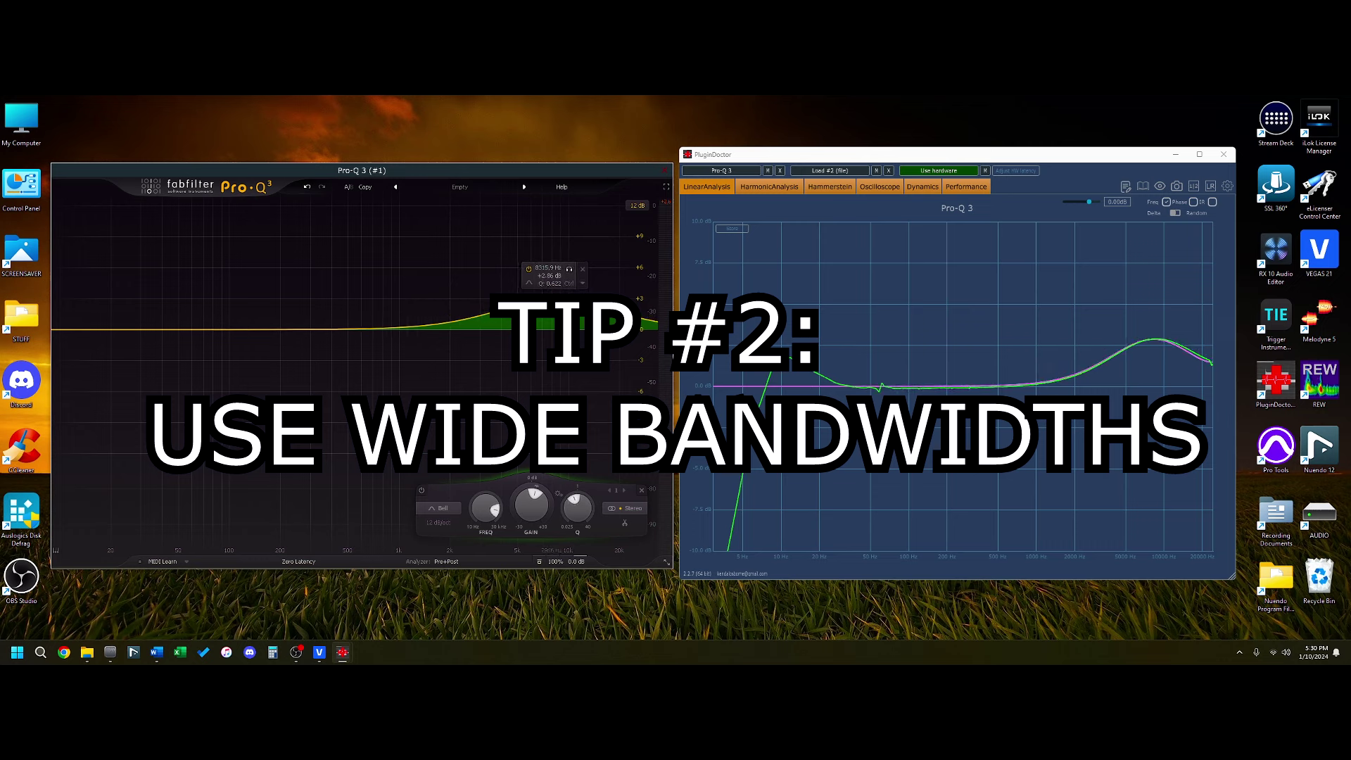
pyautogui.moveTo(556, 304); pyautogui.dragTo(560, 302)
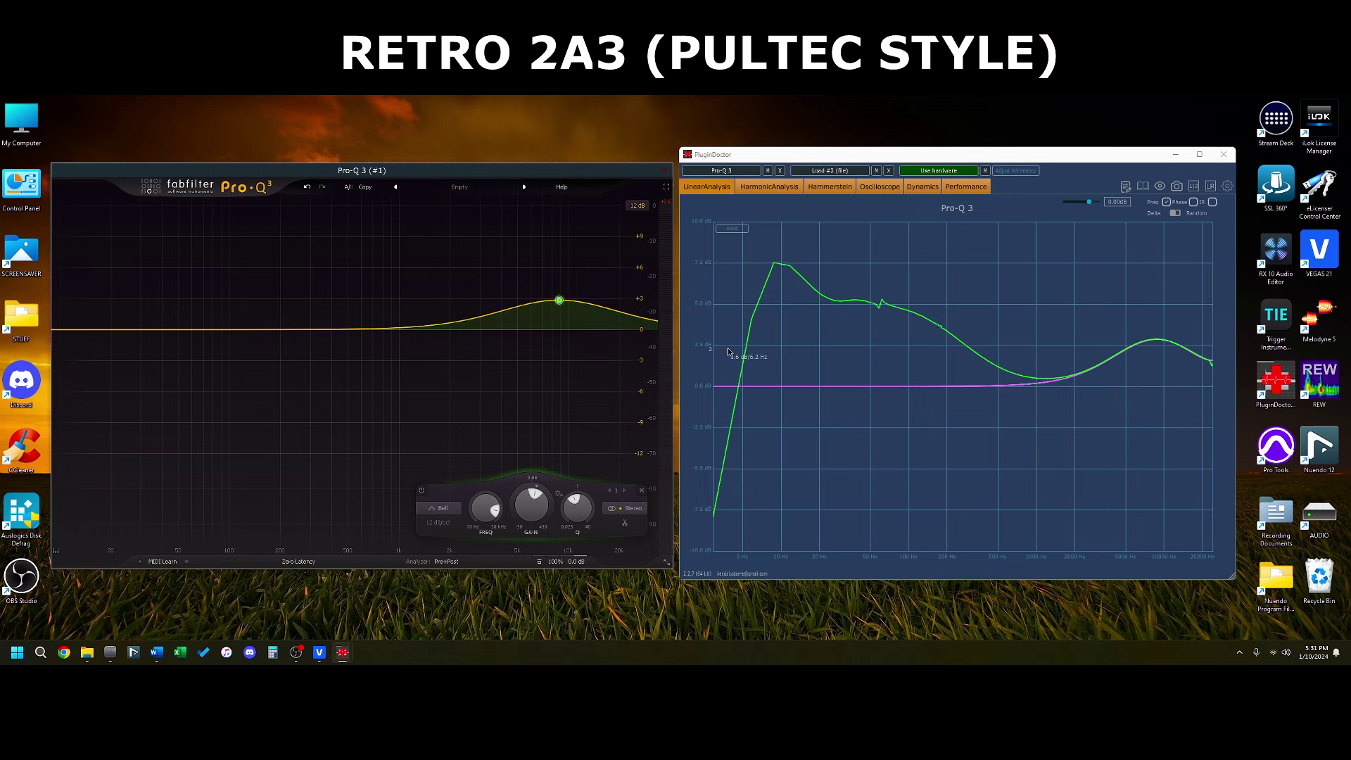
# - Add a low-shelf boost of about 5 dB near 275 Hz with a Q of about 0.47, and delete the stray bell band
pyautogui.moveTo(124, 329); pyautogui.dragTo(286, 324)
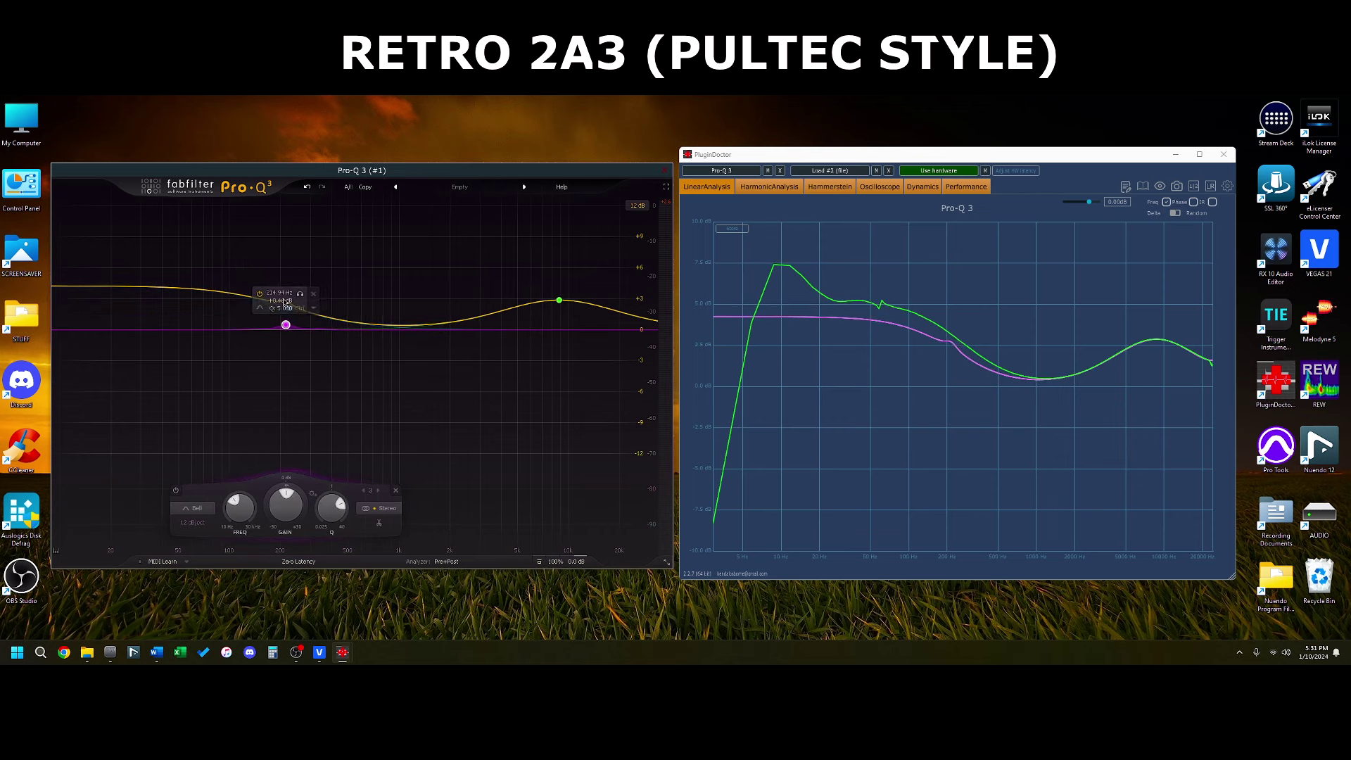
pyautogui.click(397, 492)
pyautogui.moveTo(290, 307); pyautogui.dragTo(304, 307)
pyautogui.scroll(2, 311, 306)
pyautogui.scroll(-2, 304, 307)
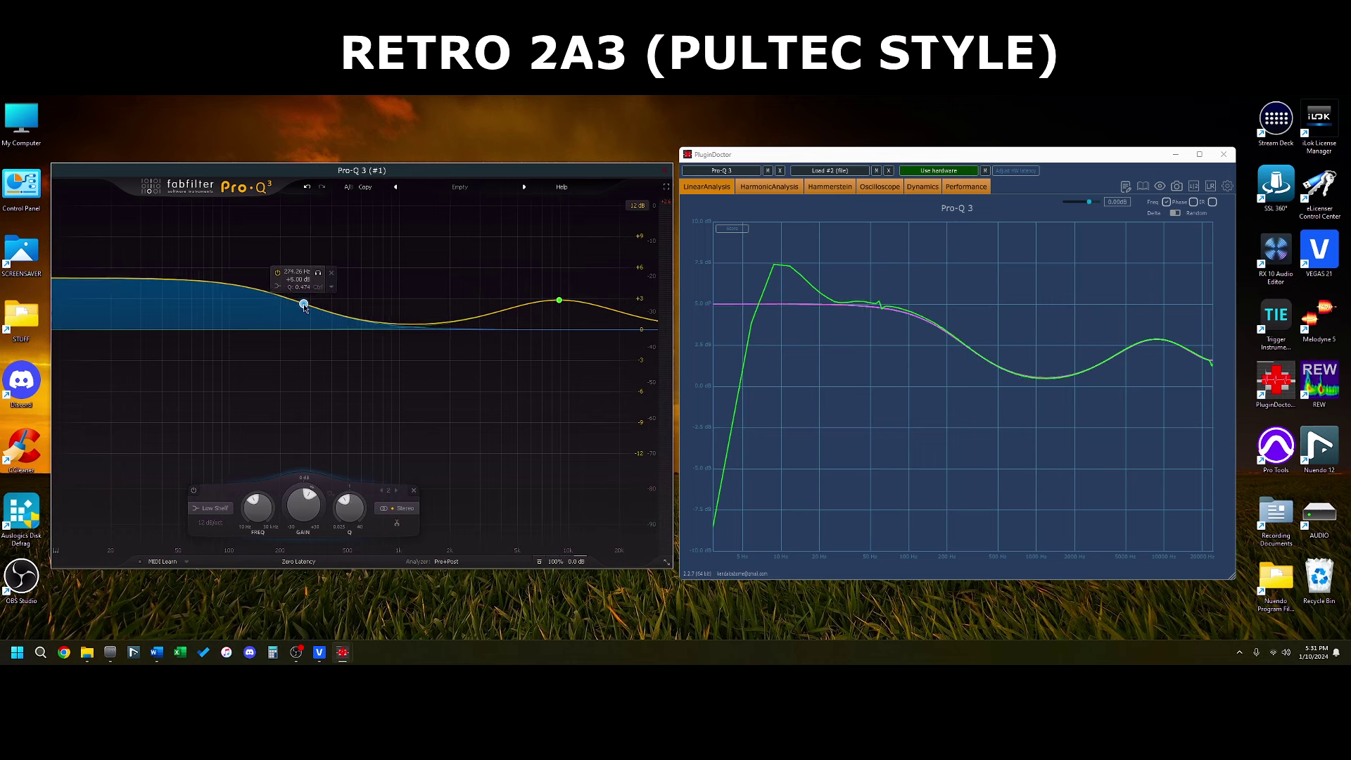
pyautogui.moveTo(306, 307); pyautogui.dragTo(308, 302)
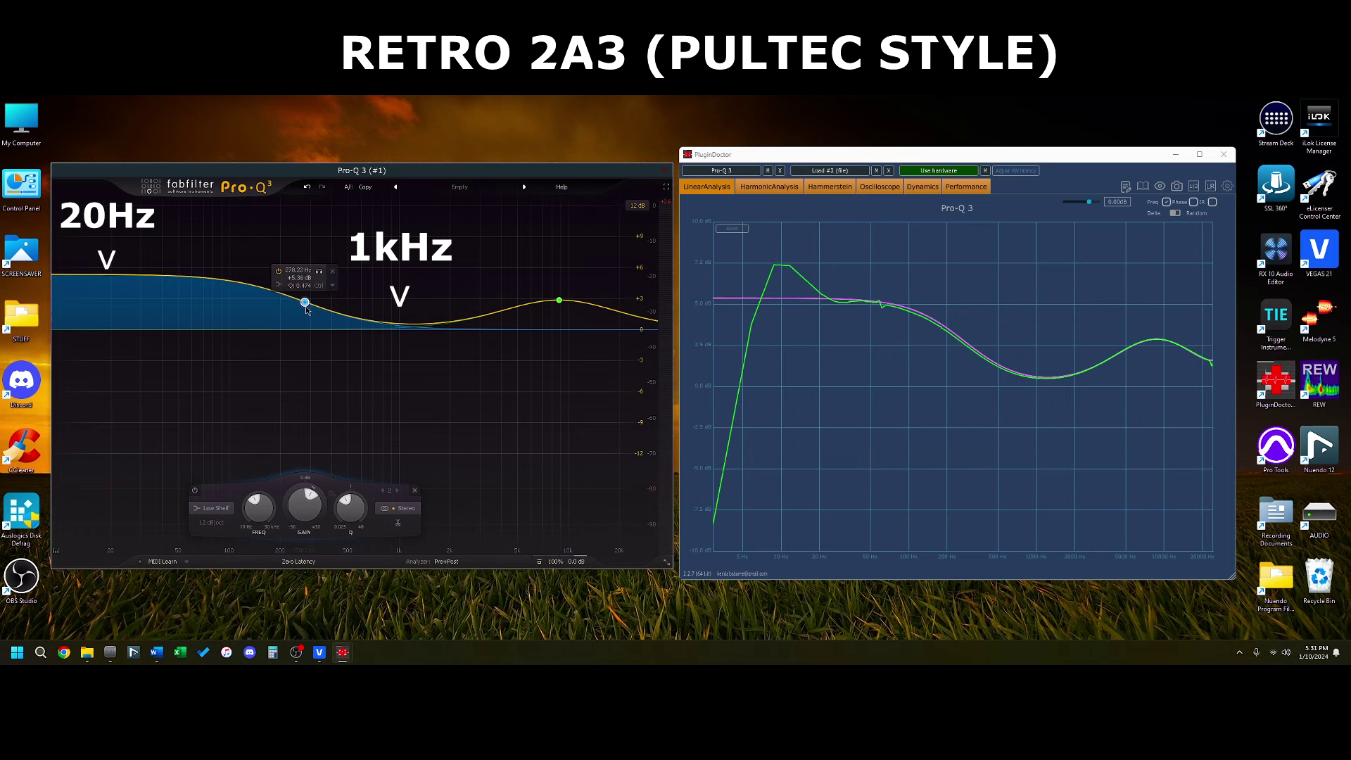
pyautogui.moveTo(307, 307); pyautogui.dragTo(306, 316)
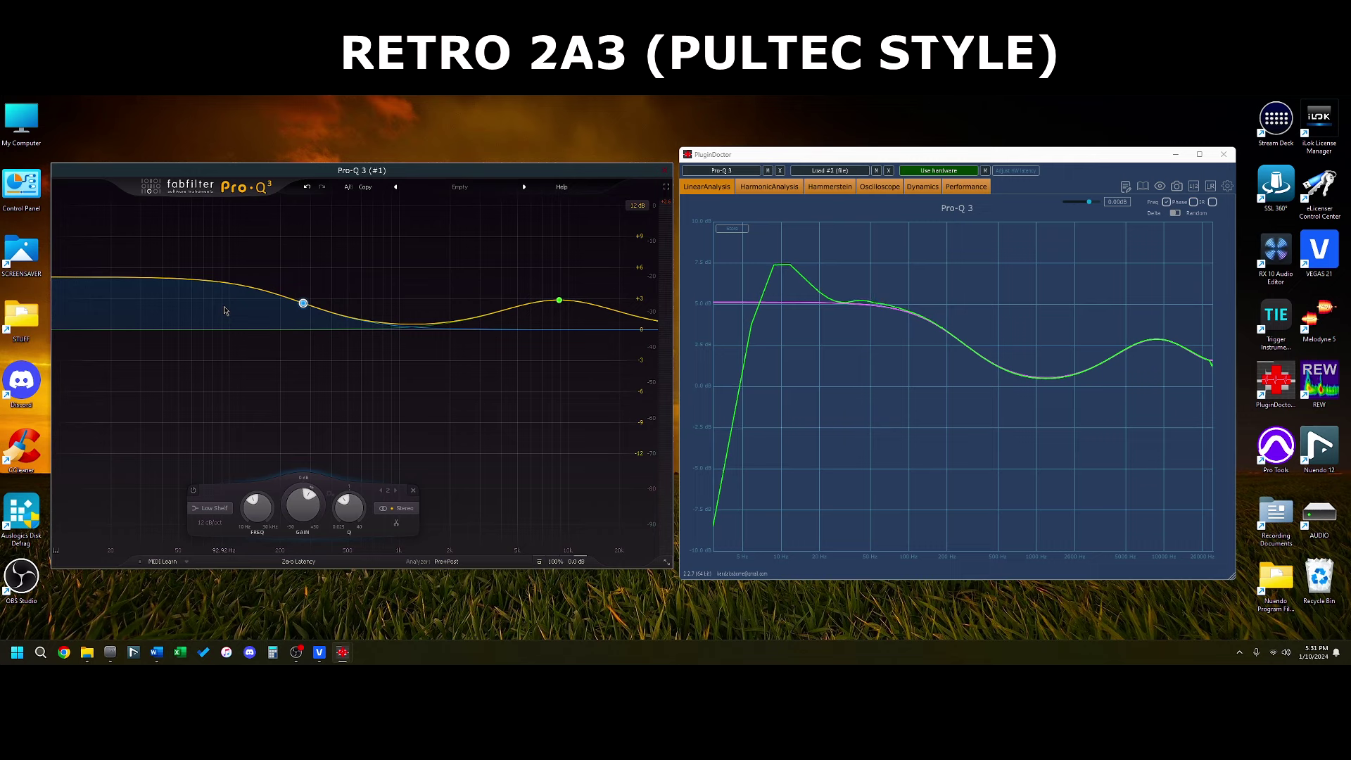
# - Shape the flat band into a wide bell boost of about 2.5 dB near 15 kHz with a Q of about 0.524
pyautogui.moveTo(302, 304)
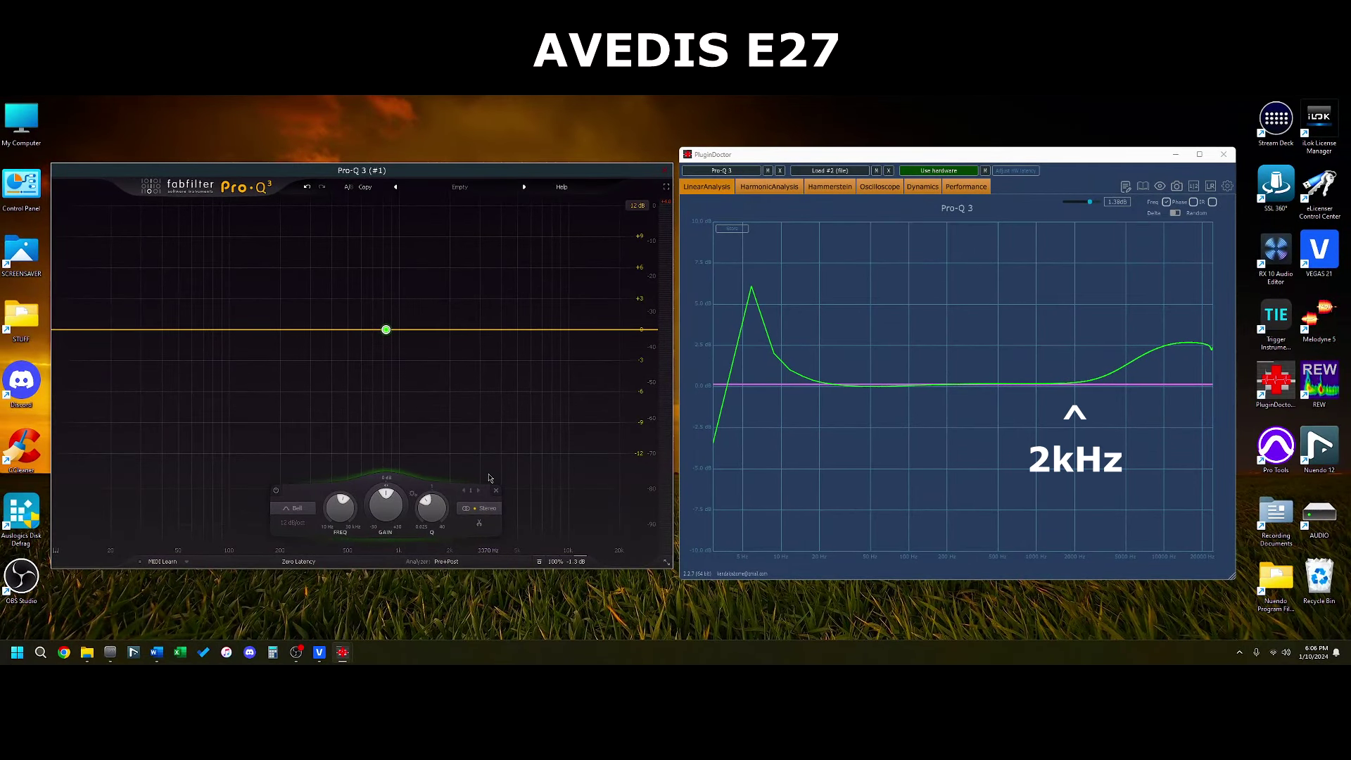
pyautogui.moveTo(385, 329); pyautogui.dragTo(590, 304)
pyautogui.scroll(3, 600, 302)
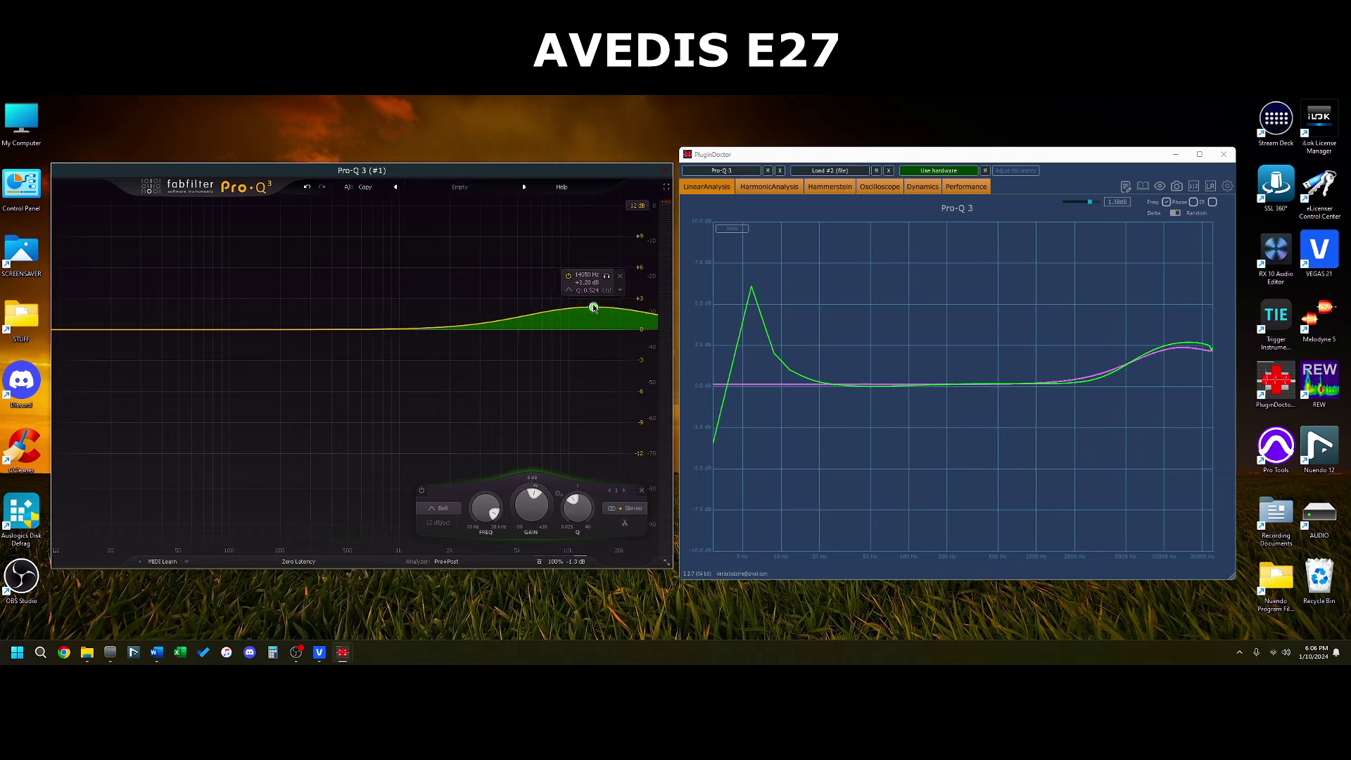
pyautogui.moveTo(589, 303); pyautogui.dragTo(597, 304)
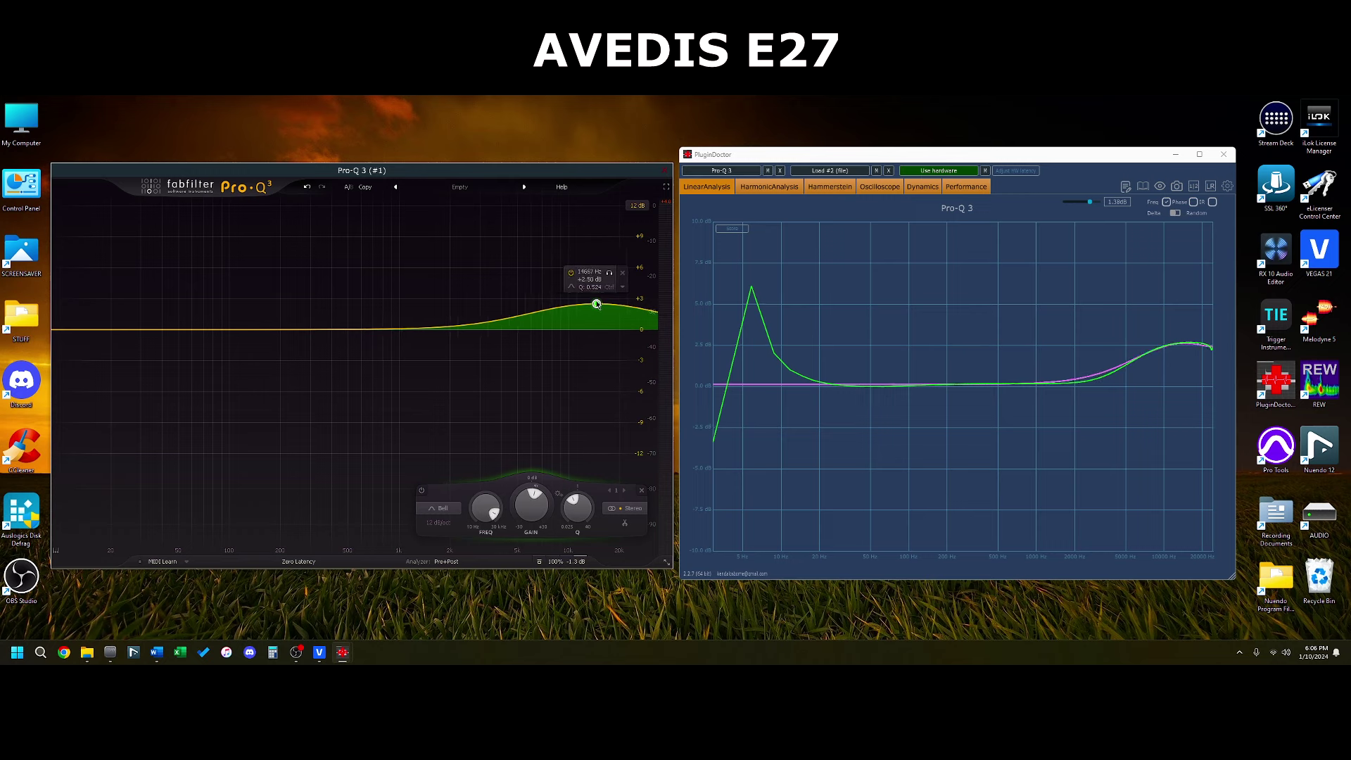
# - Convert the bell into a high shelf near 5.5 kHz with a Q of about 0.754, and add a 1.74 dB high-shelf cut near 28 kHz
pyautogui.rightClick(596, 304)
pyautogui.moveTo(651, 349)
pyautogui.click(724, 380)
pyautogui.moveTo(531, 318); pyautogui.dragTo(526, 321)
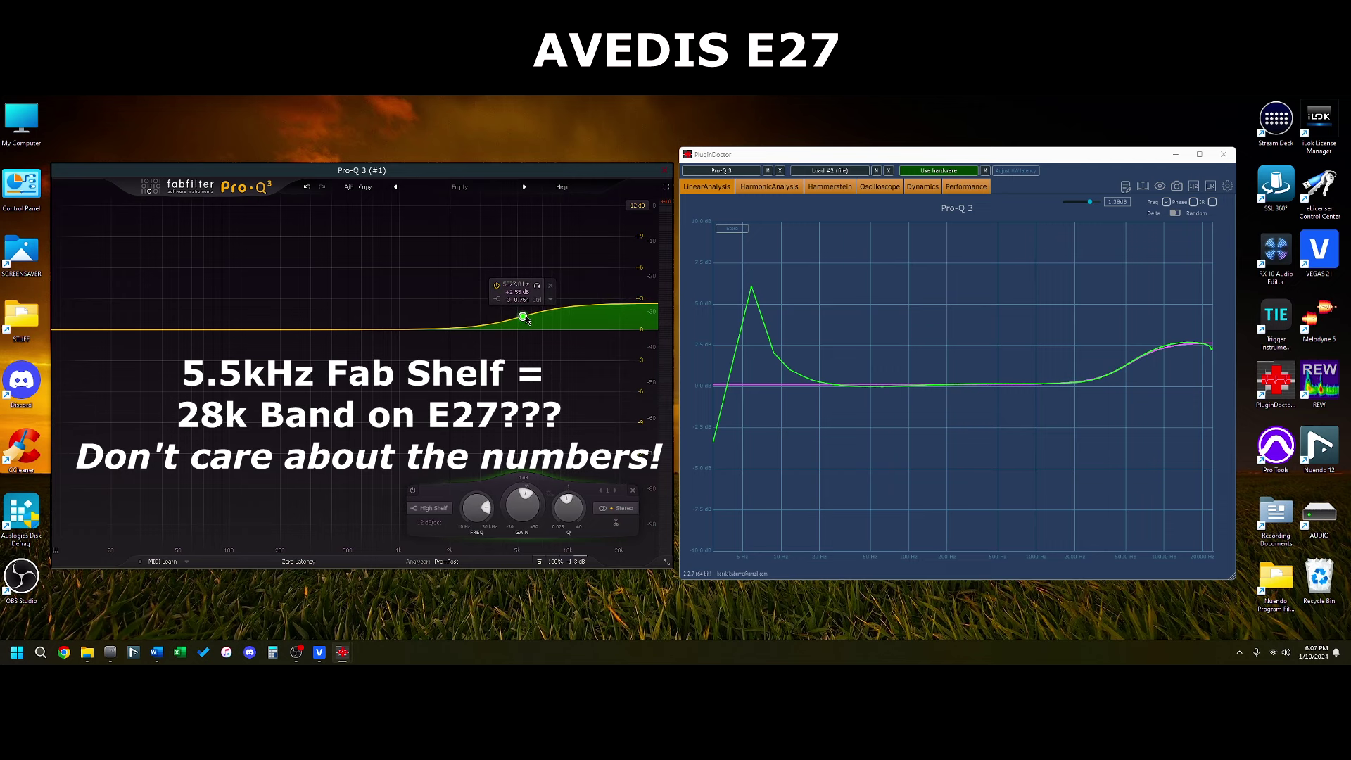
pyautogui.doubleClick(645, 339)
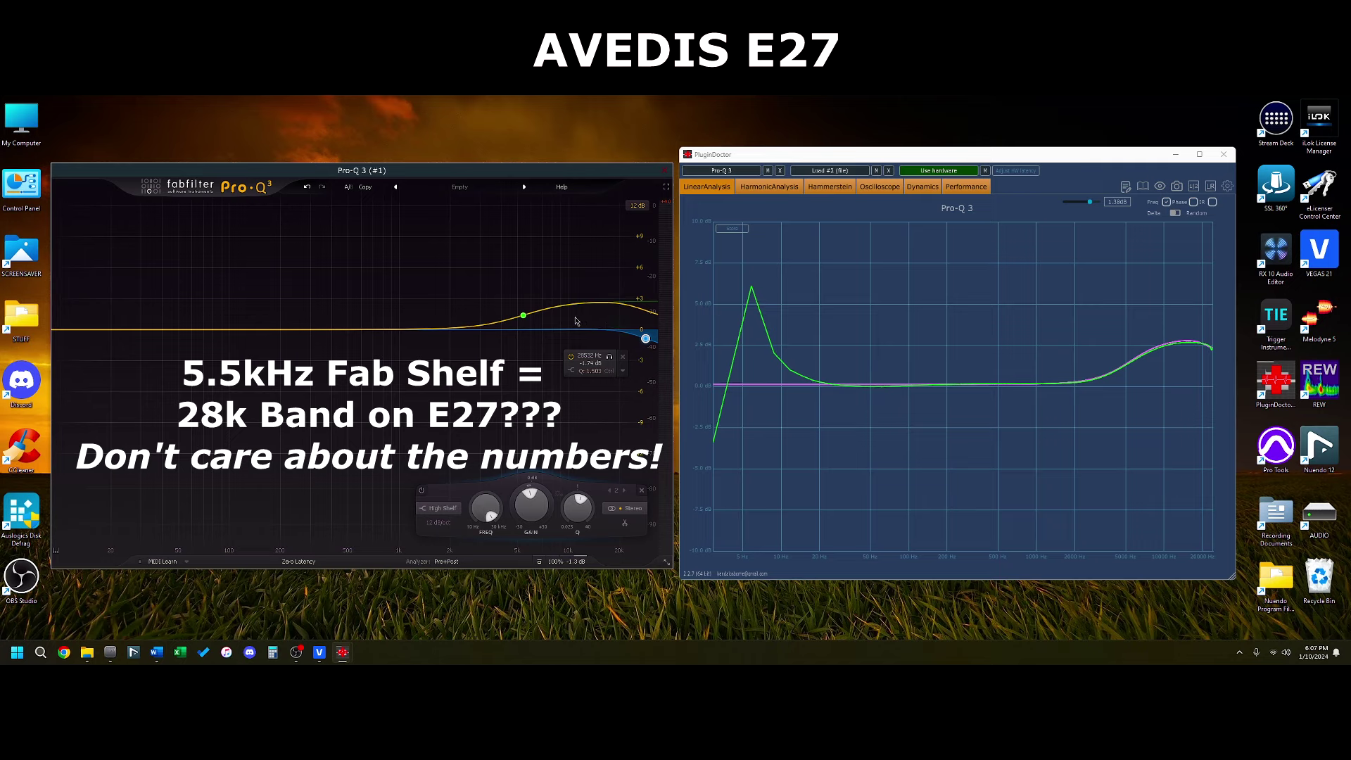
pyautogui.click(523, 315)
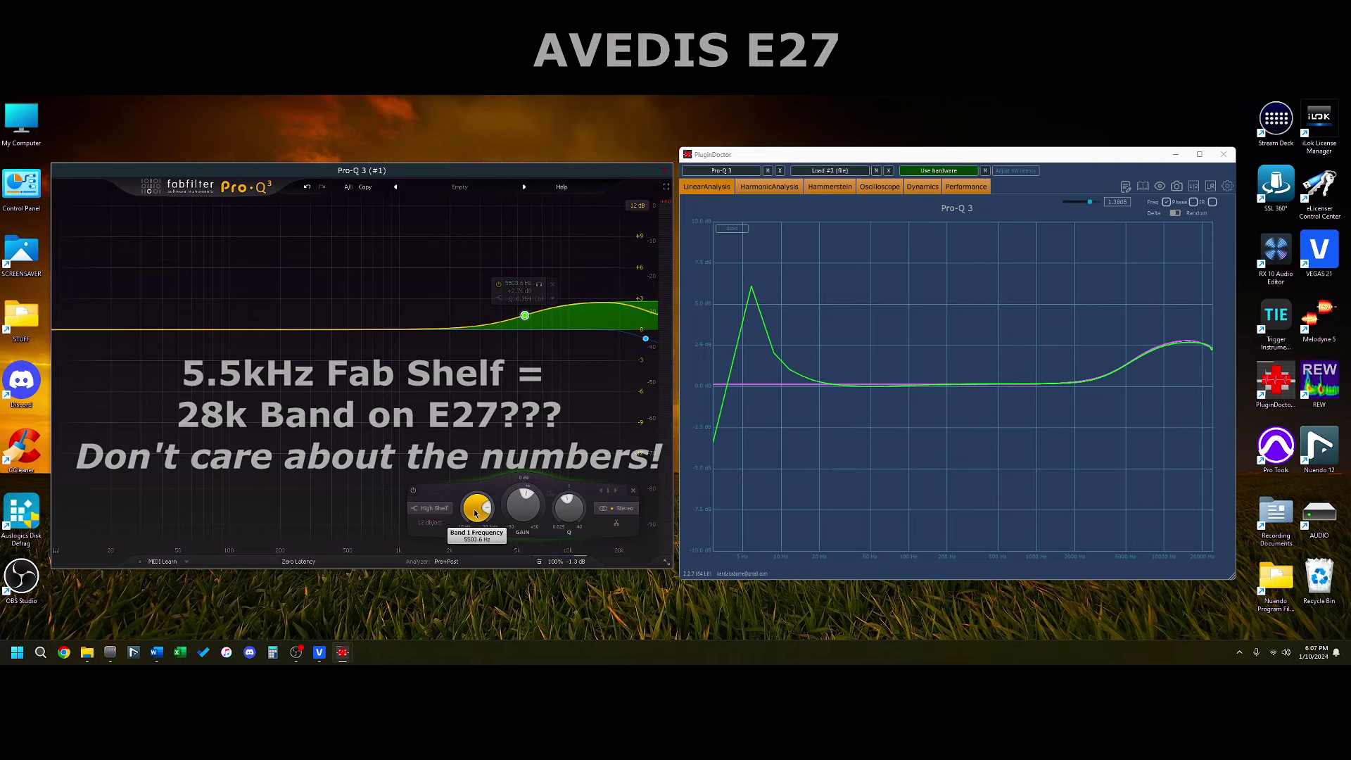
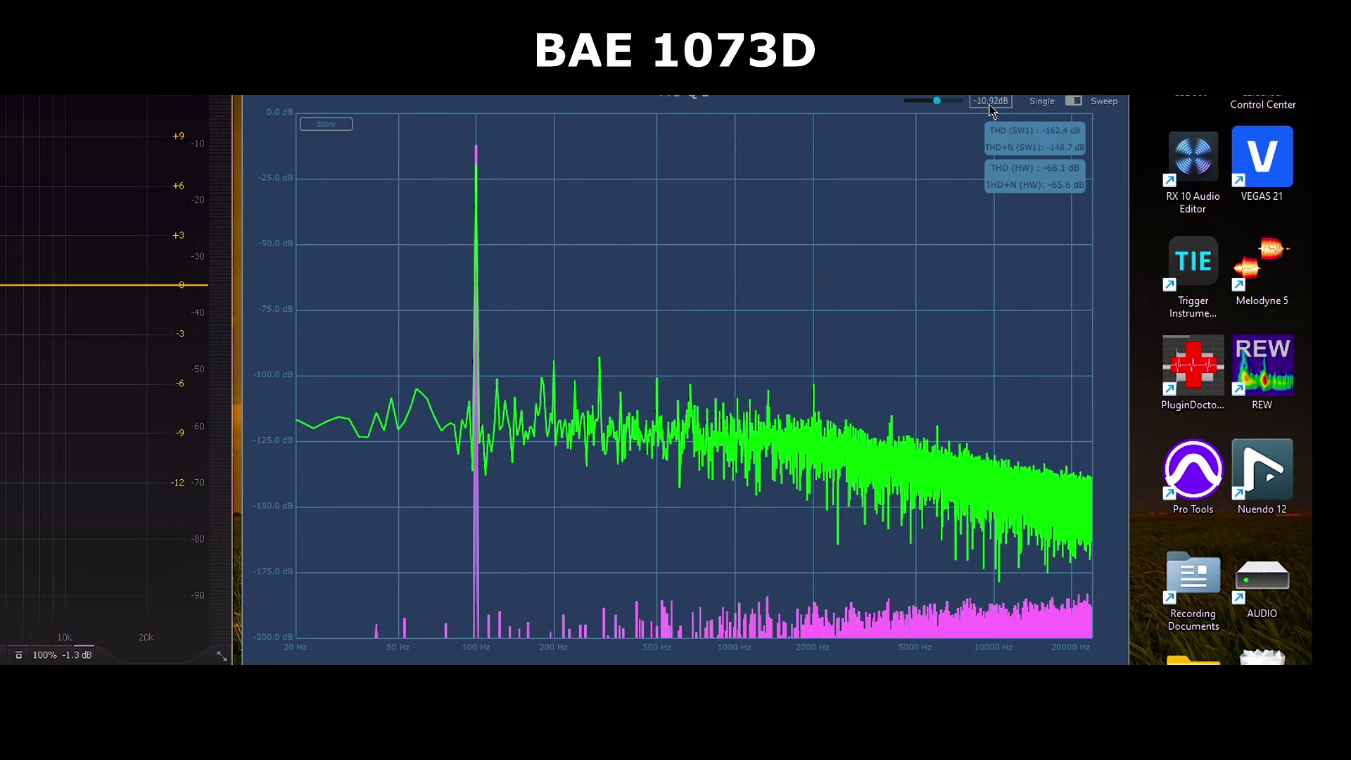
# - Vary the test tone level through -6 dB, -0.9 dB and about -5 dB to examine the BAE 1073D's harmonic distortion
pyautogui.click(941, 103)
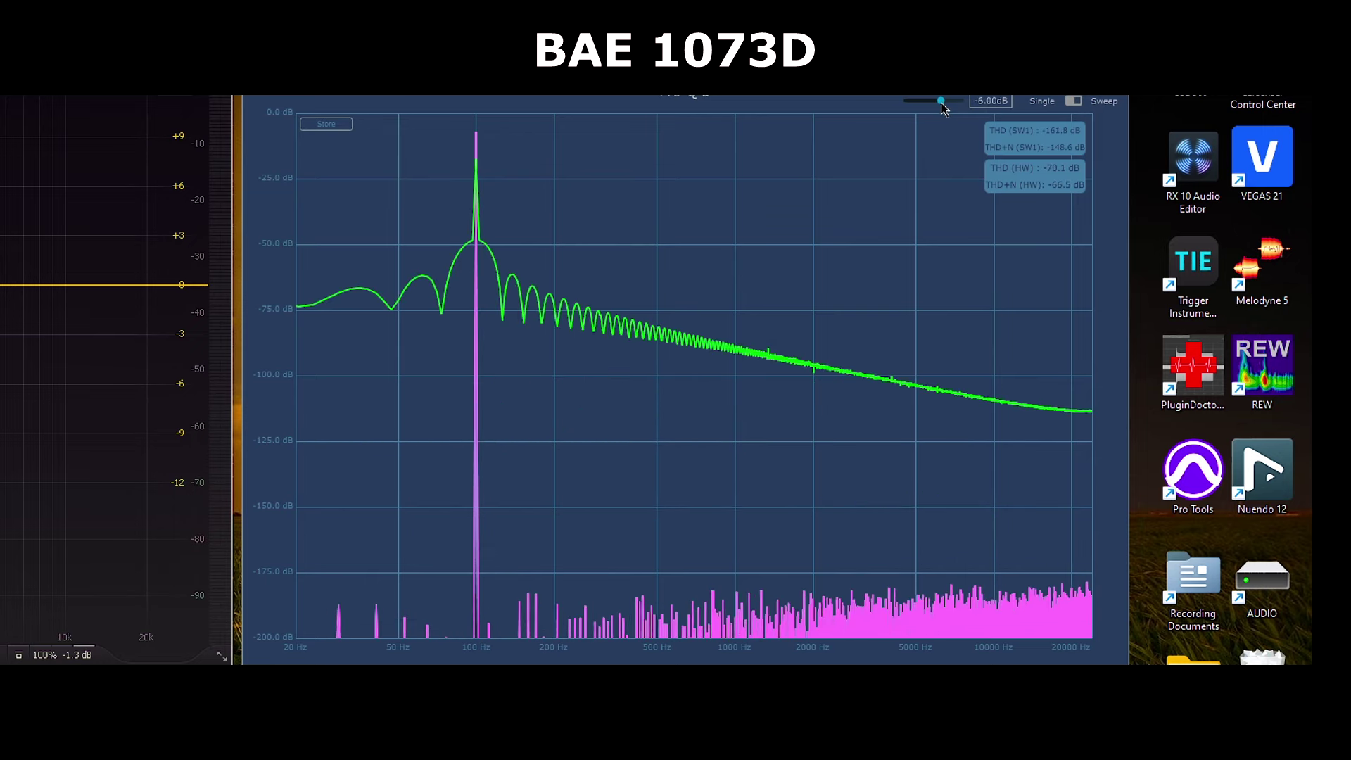
pyautogui.click(943, 103)
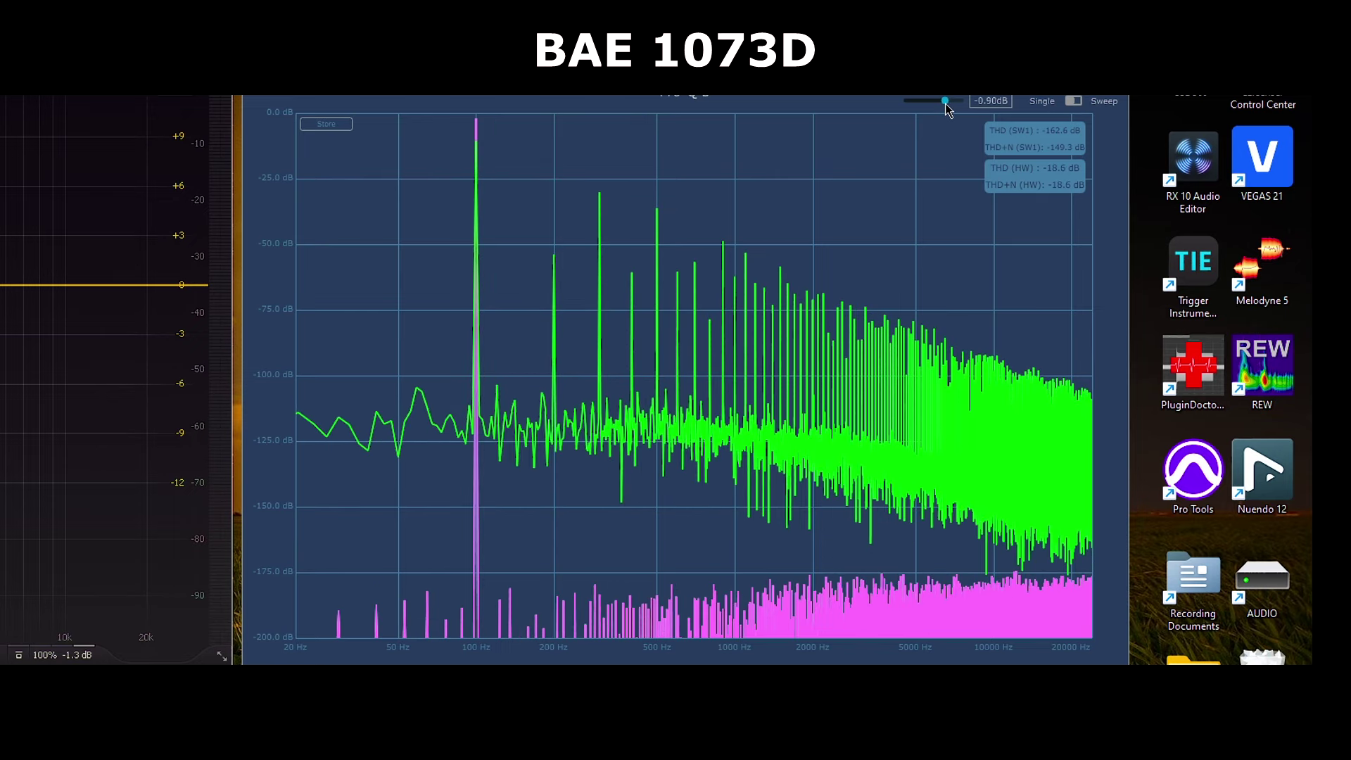
pyautogui.moveTo(945, 104); pyautogui.dragTo(941, 104)
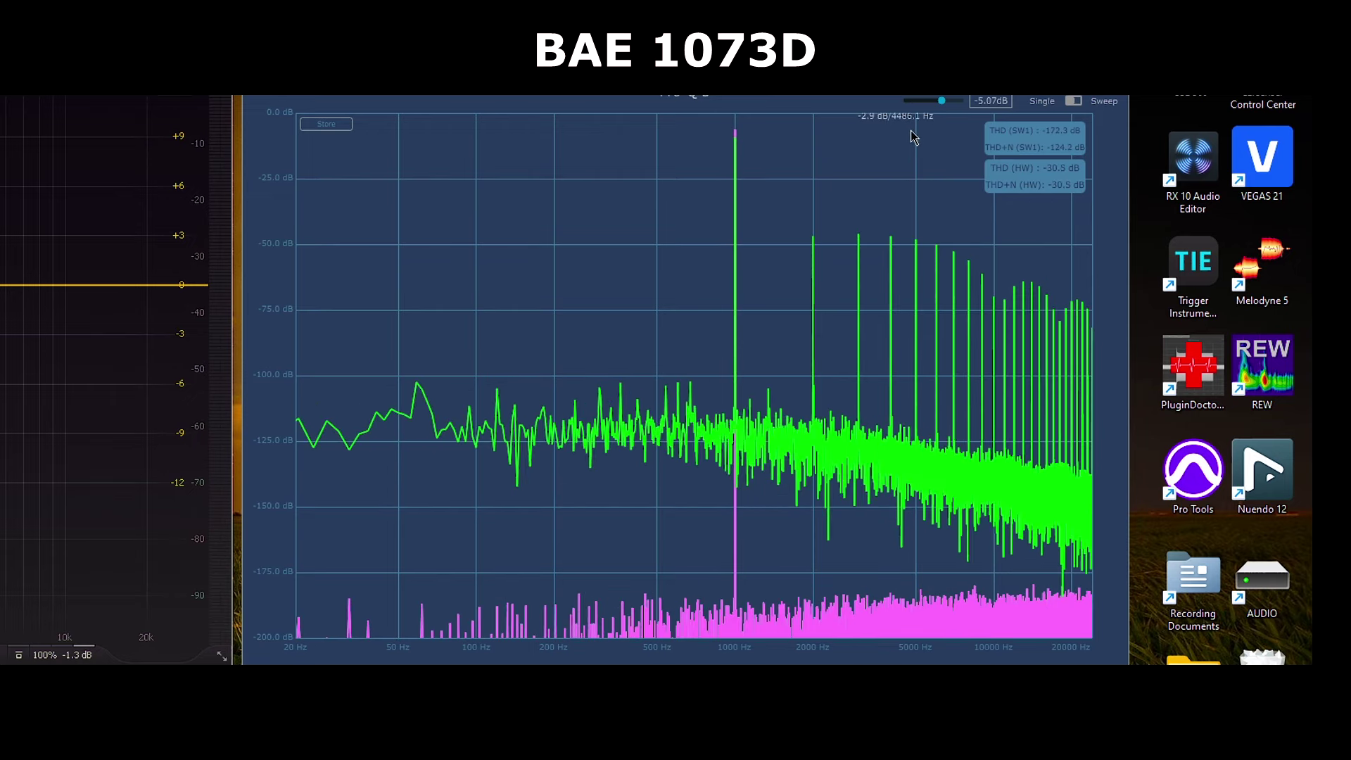
pyautogui.moveTo(941, 103); pyautogui.dragTo(940, 104)
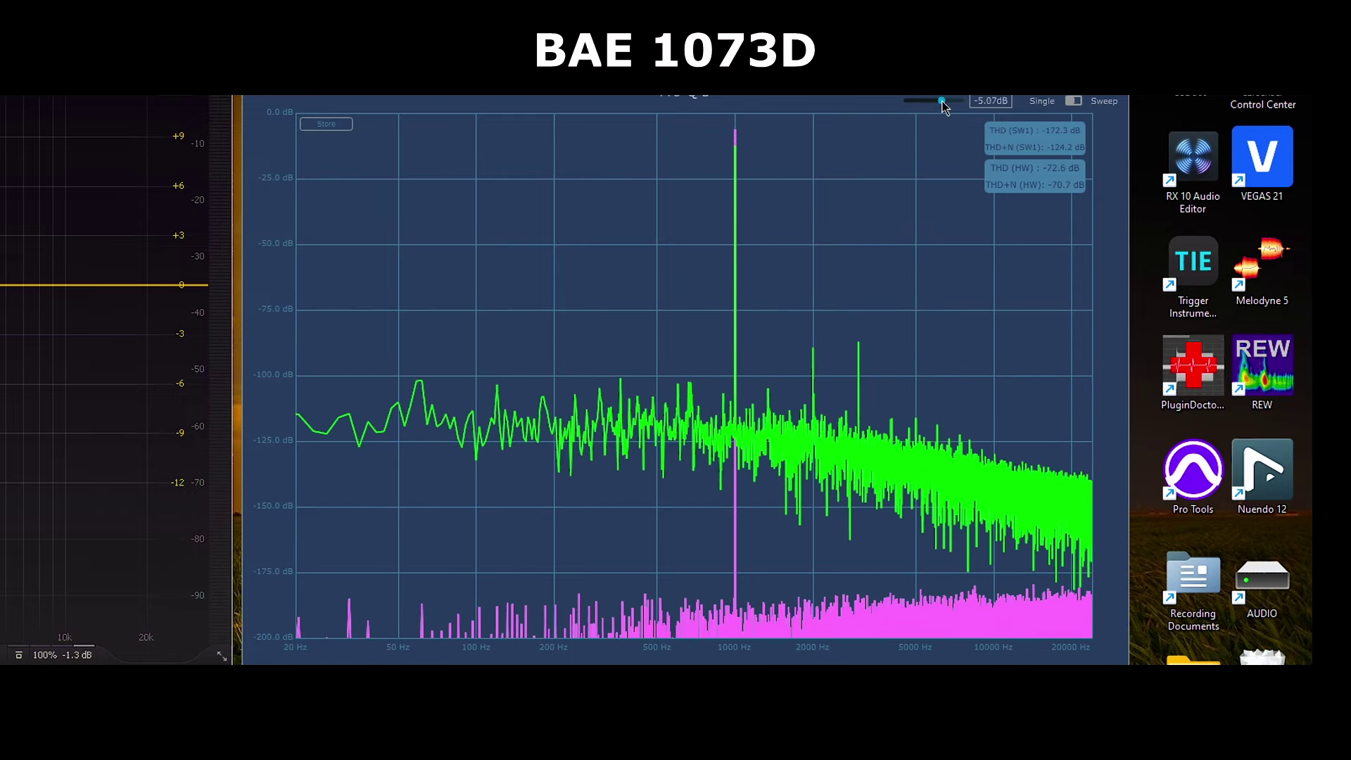
pyautogui.moveTo(939, 103); pyautogui.dragTo(942, 103)
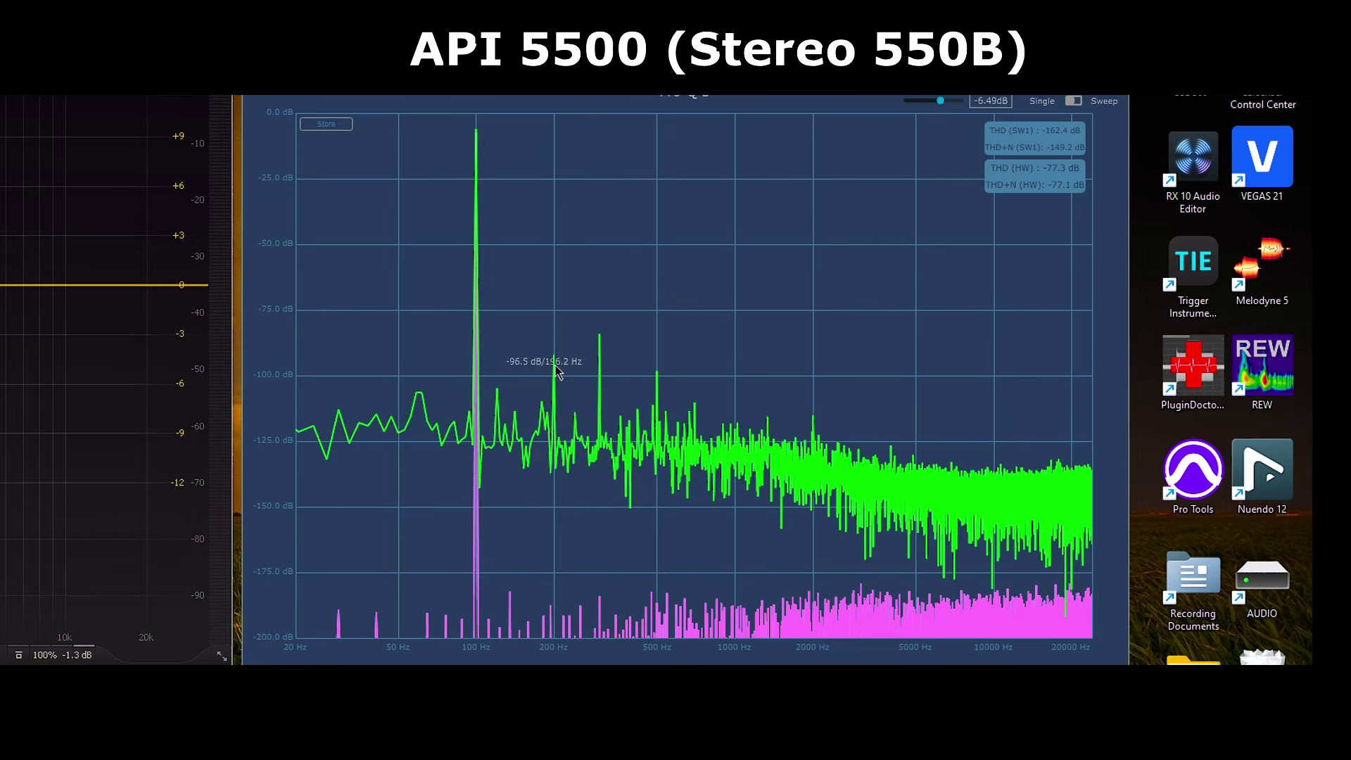
# - Raise the test tone level to about -4 dB to examine the API 5500's harmonics
pyautogui.moveTo(941, 102); pyautogui.dragTo(944, 105)
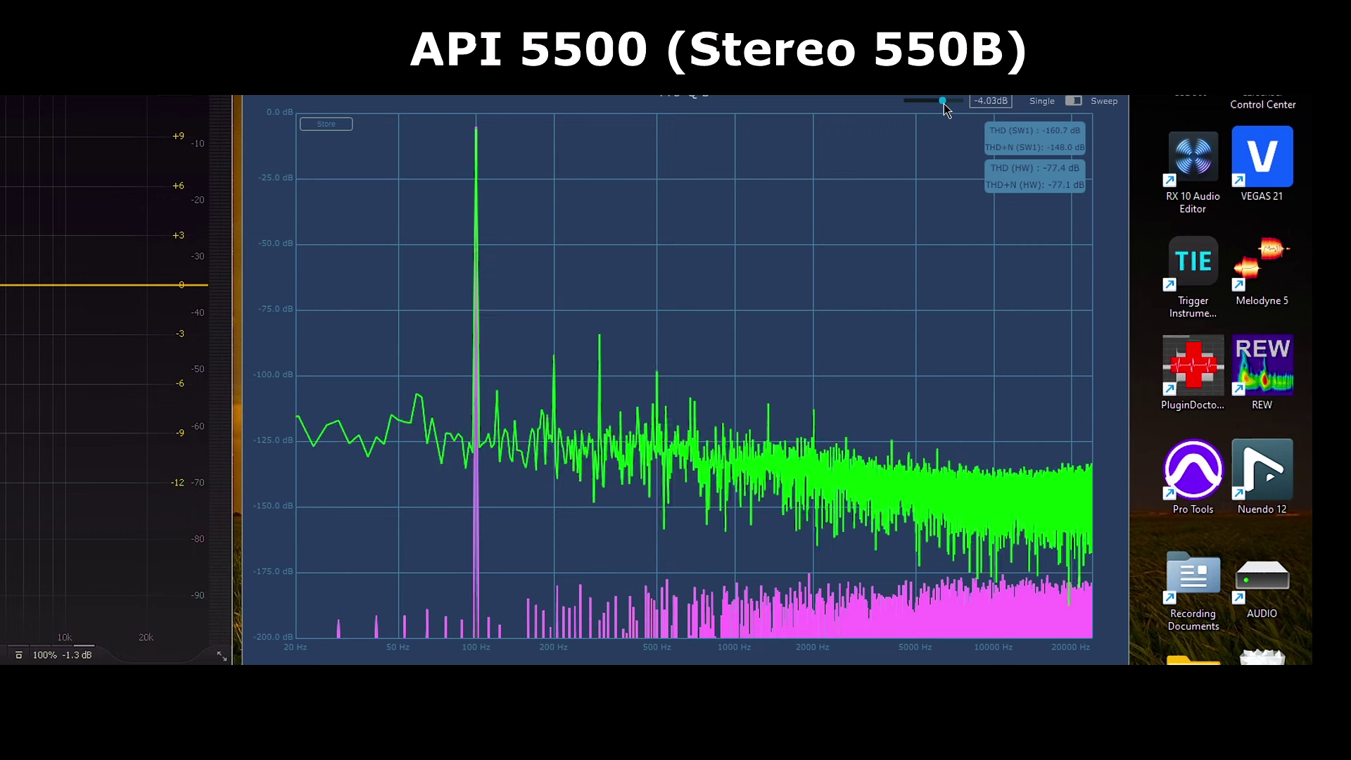
pyautogui.scroll(1, 943, 103)
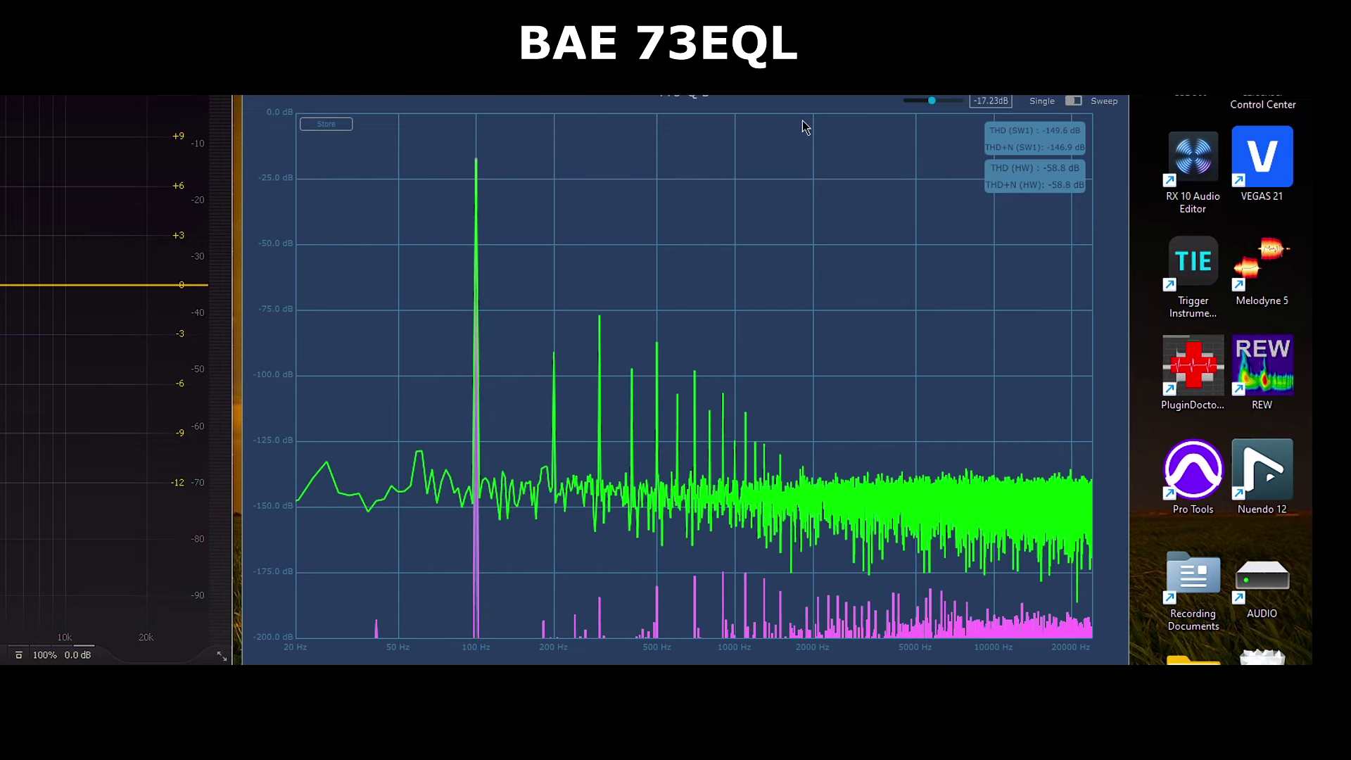
# - Raise the test tone level in stages to about -7.4 dB to examine the BAE 73EQL's harmonics
pyautogui.click(933, 103)
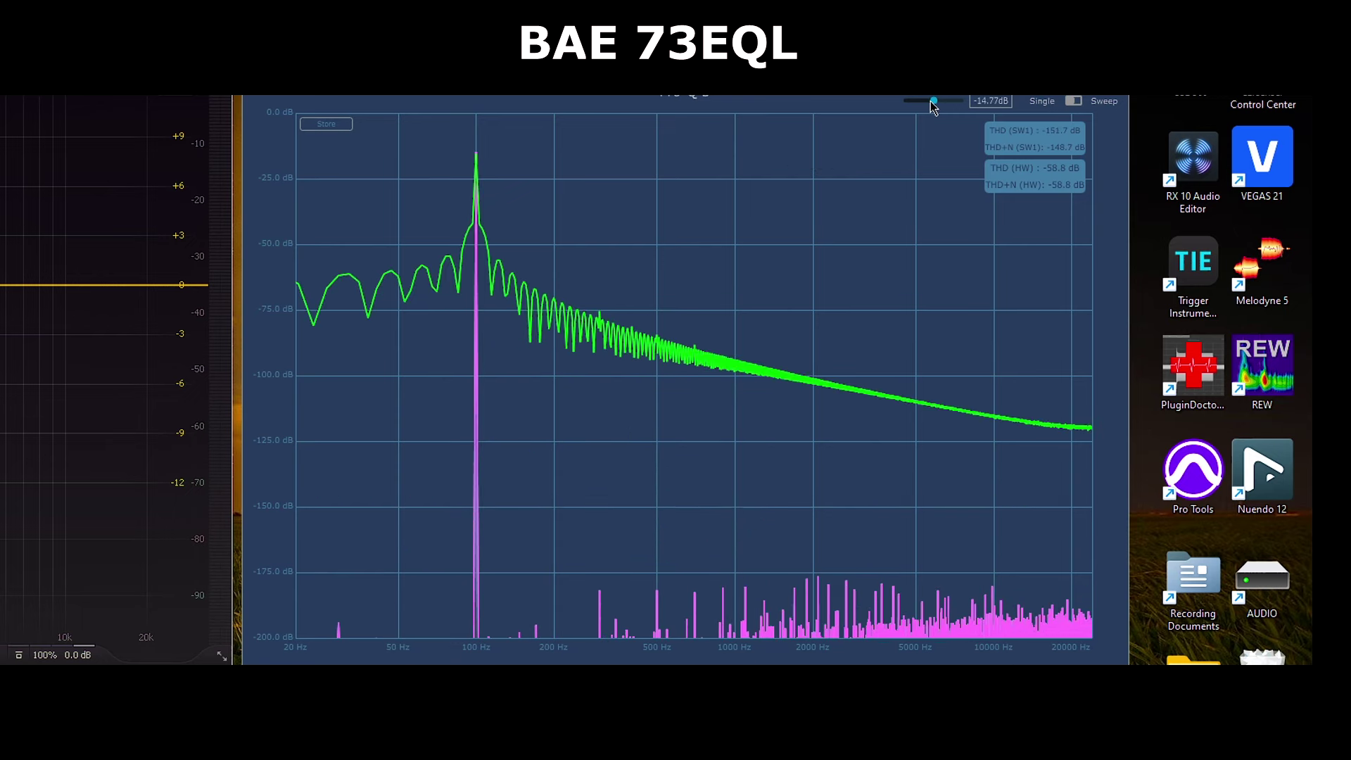
pyautogui.scroll(2, 934, 105)
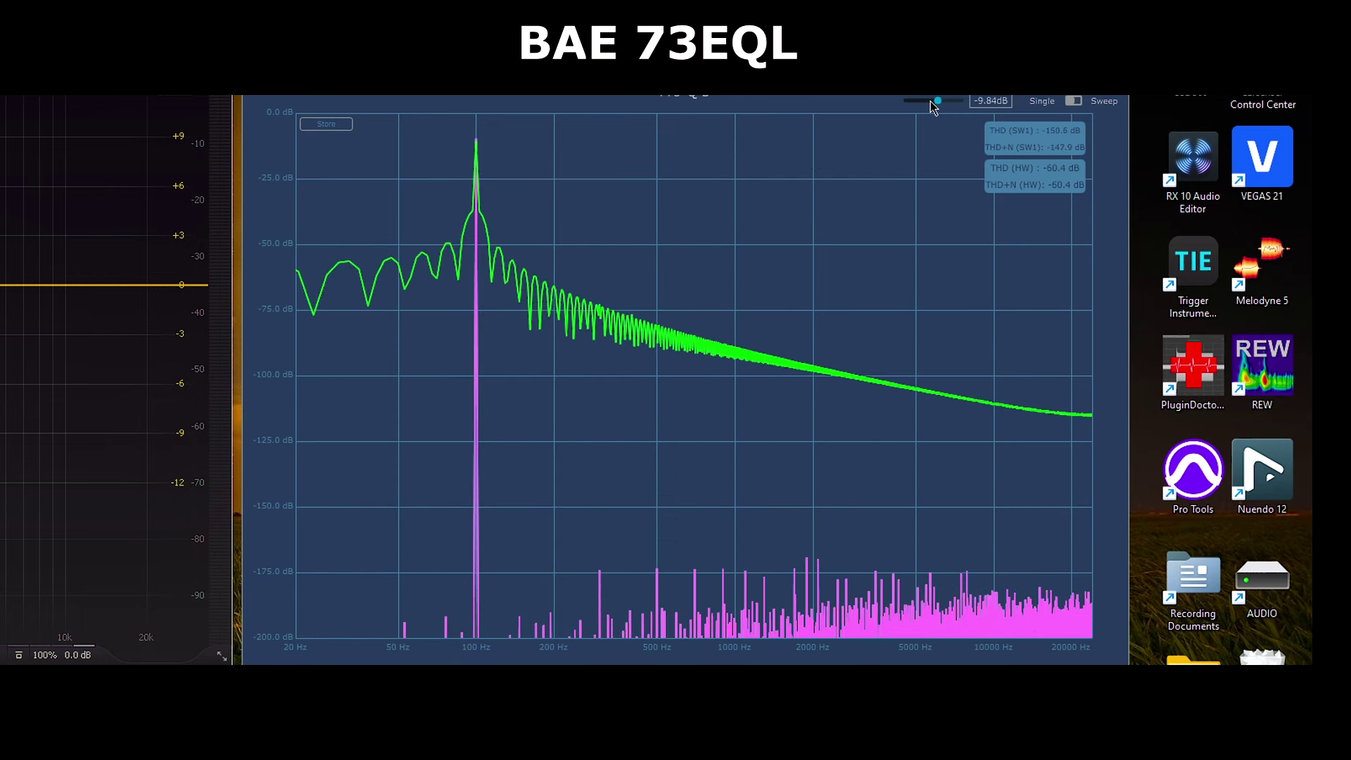
pyautogui.scroll(1, 933, 105)
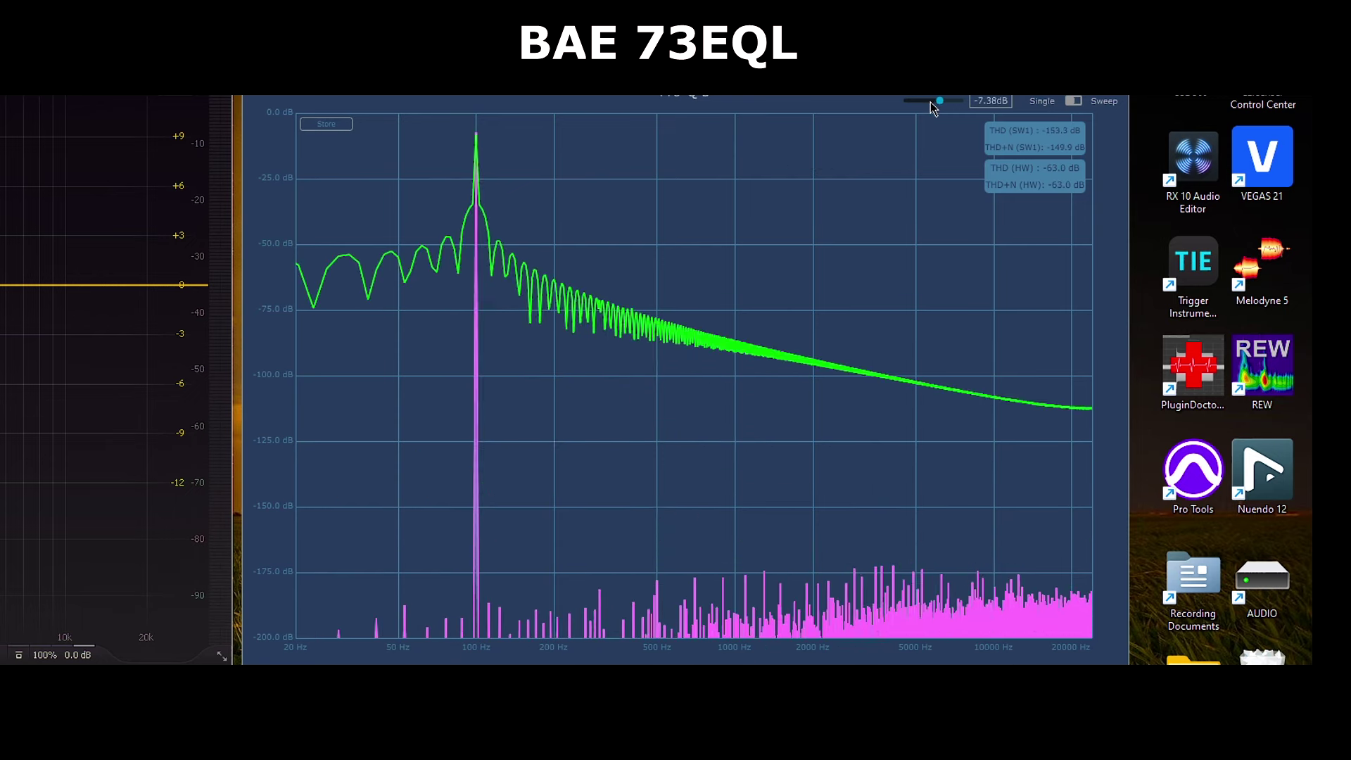
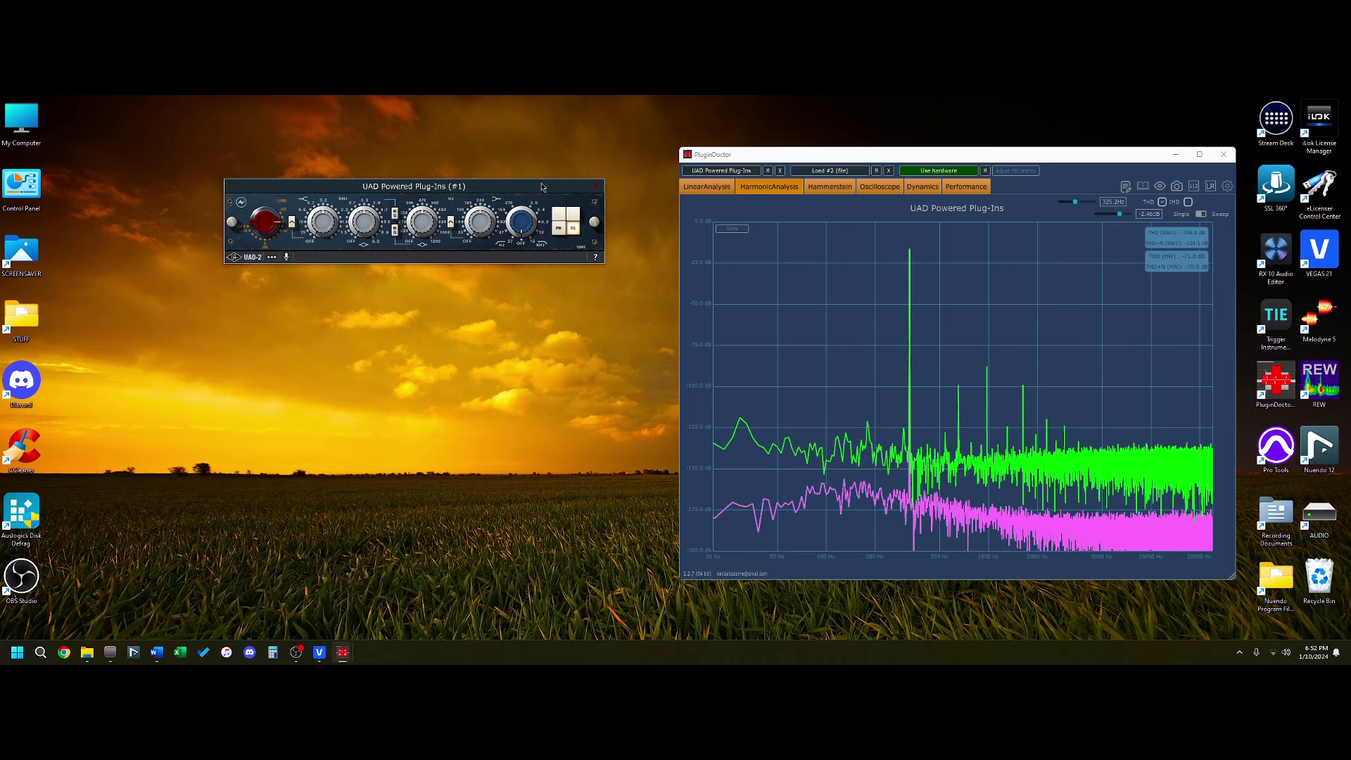
# - Hide the hardware trace and vary the UAD Neve-style plug-in's red gain knob and the test level to examine the plug-in's harmonics
pyautogui.click(985, 170)
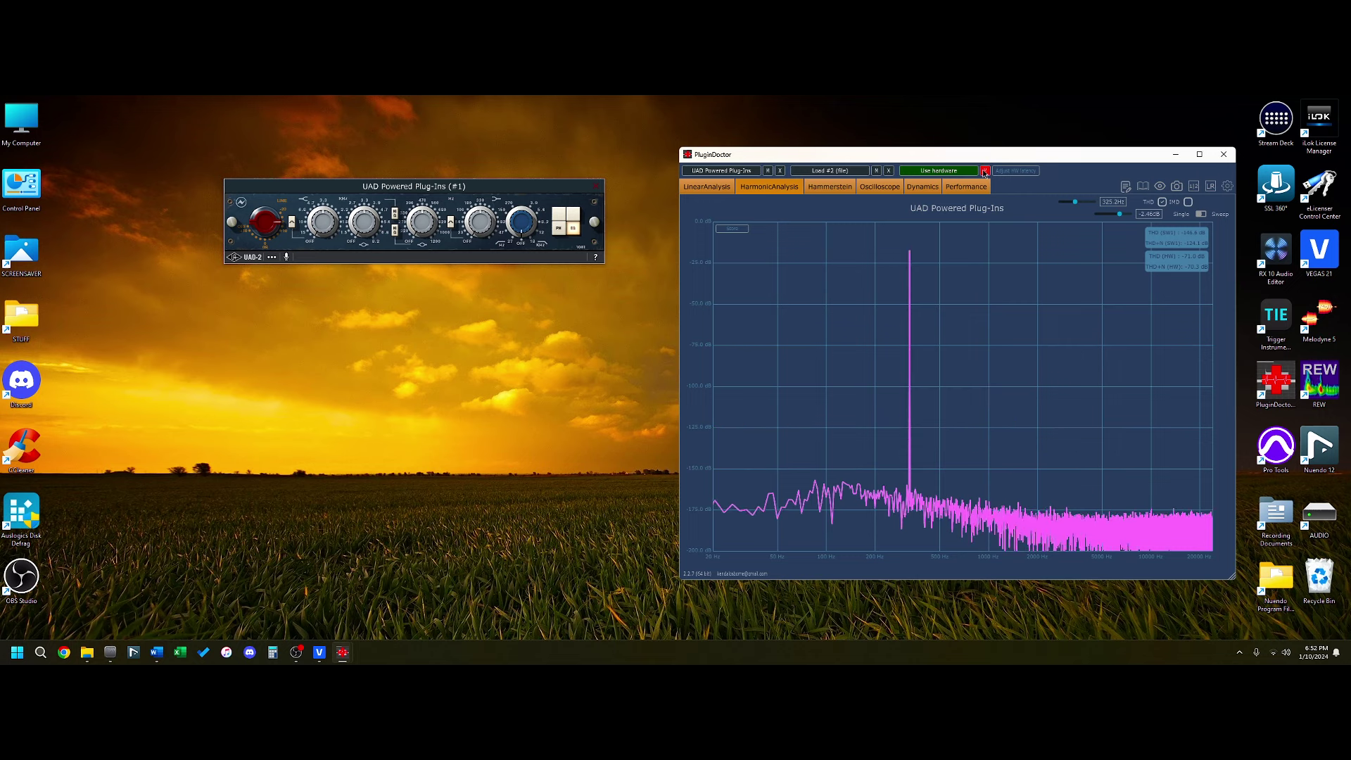
pyautogui.moveTo(264, 226); pyautogui.dragTo(266, 223)
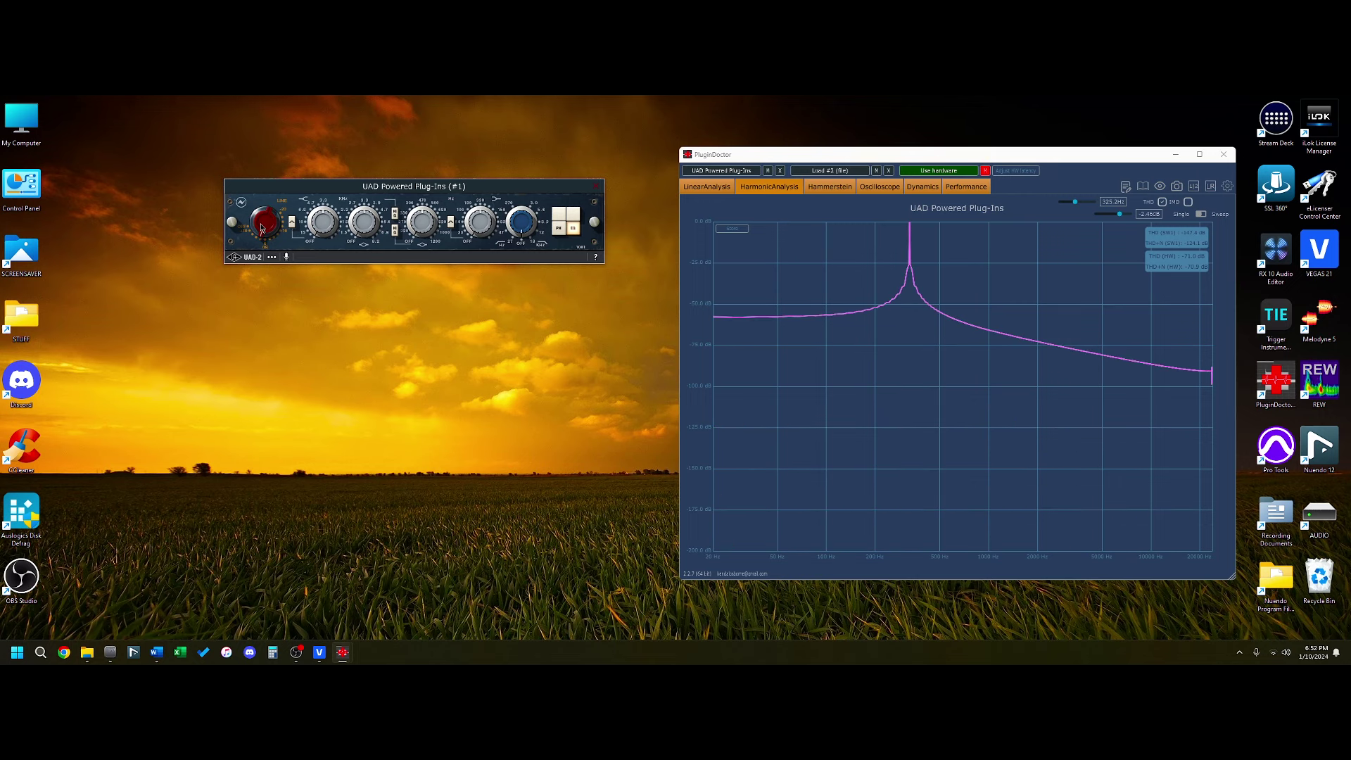
pyautogui.click(1119, 214)
pyautogui.scroll(3, 1118, 215)
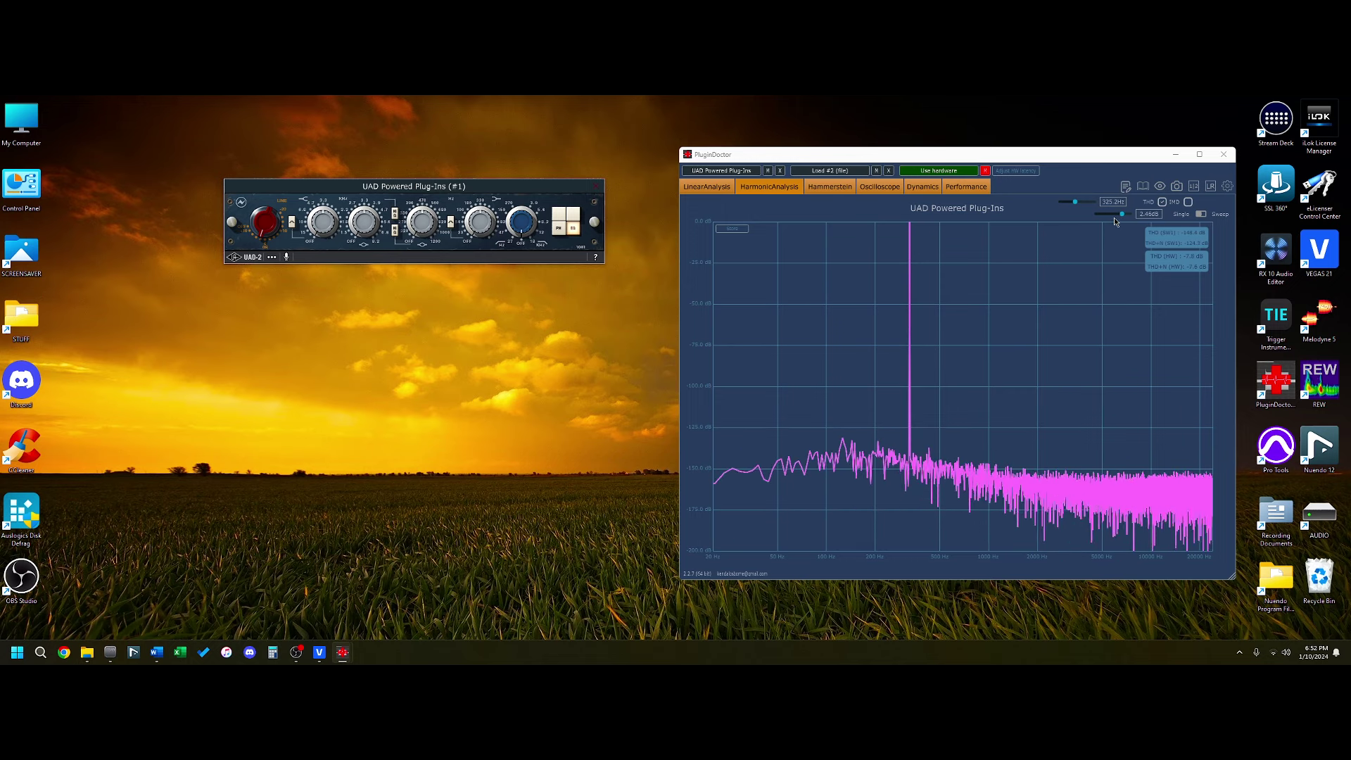
pyautogui.scroll(-6, 1113, 217)
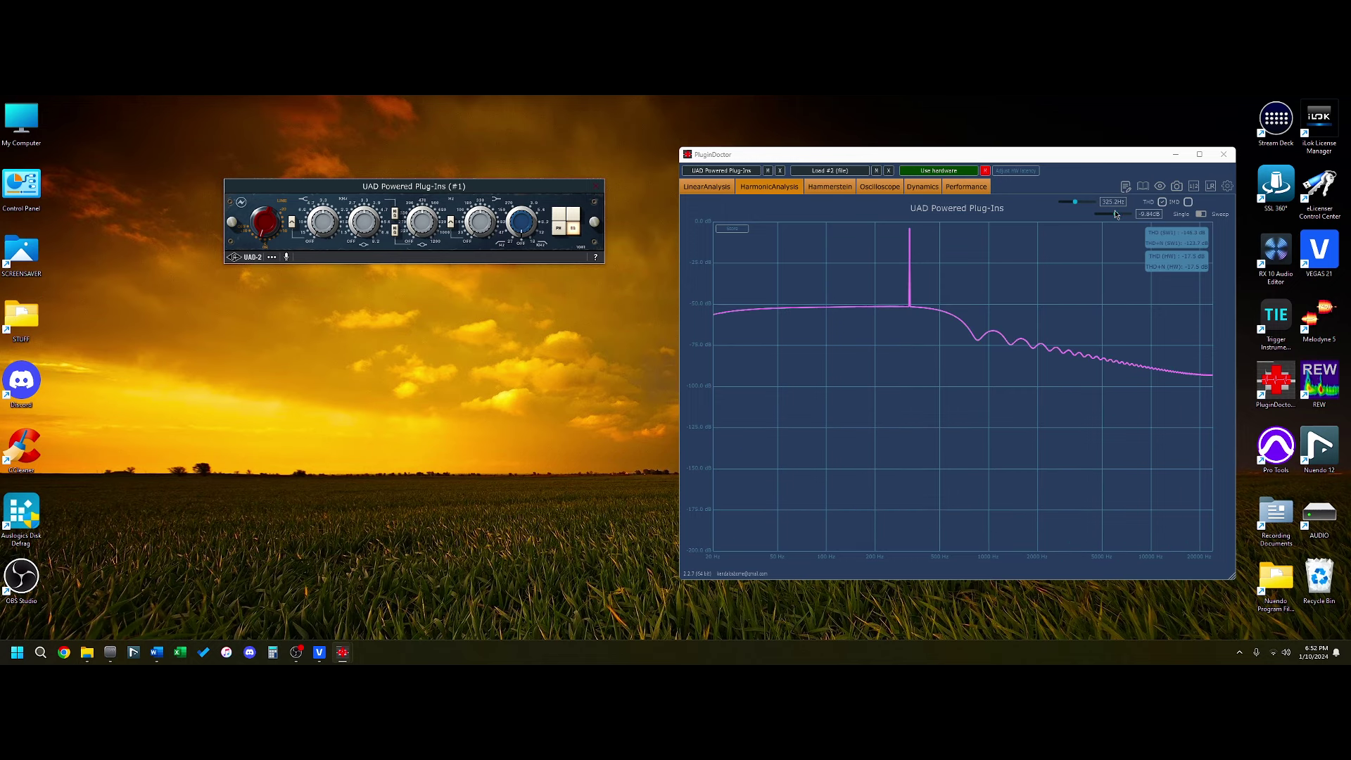
# - Show the hardware trace, hide the plug-in trace, and raise the test level to examine the hardware's harmonics alone
pyautogui.click(985, 170)
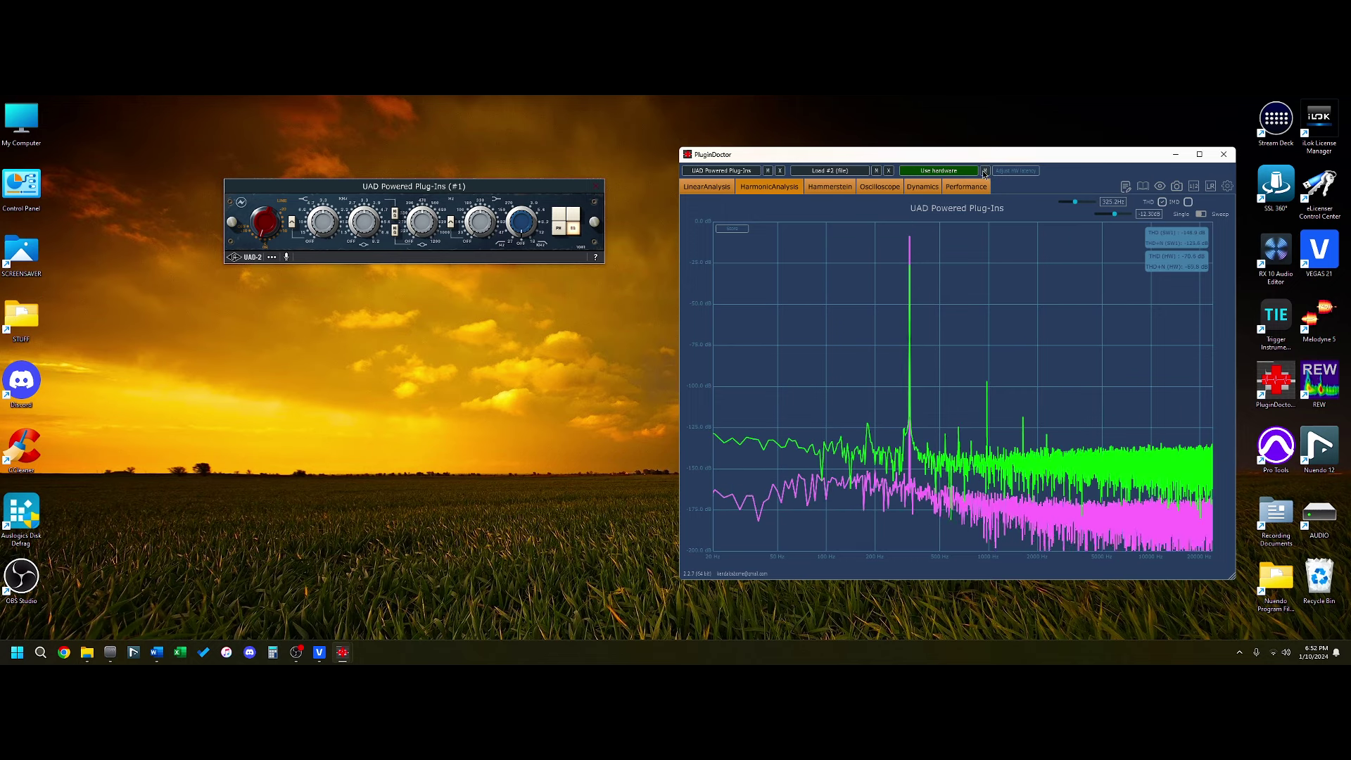
pyautogui.click(768, 170)
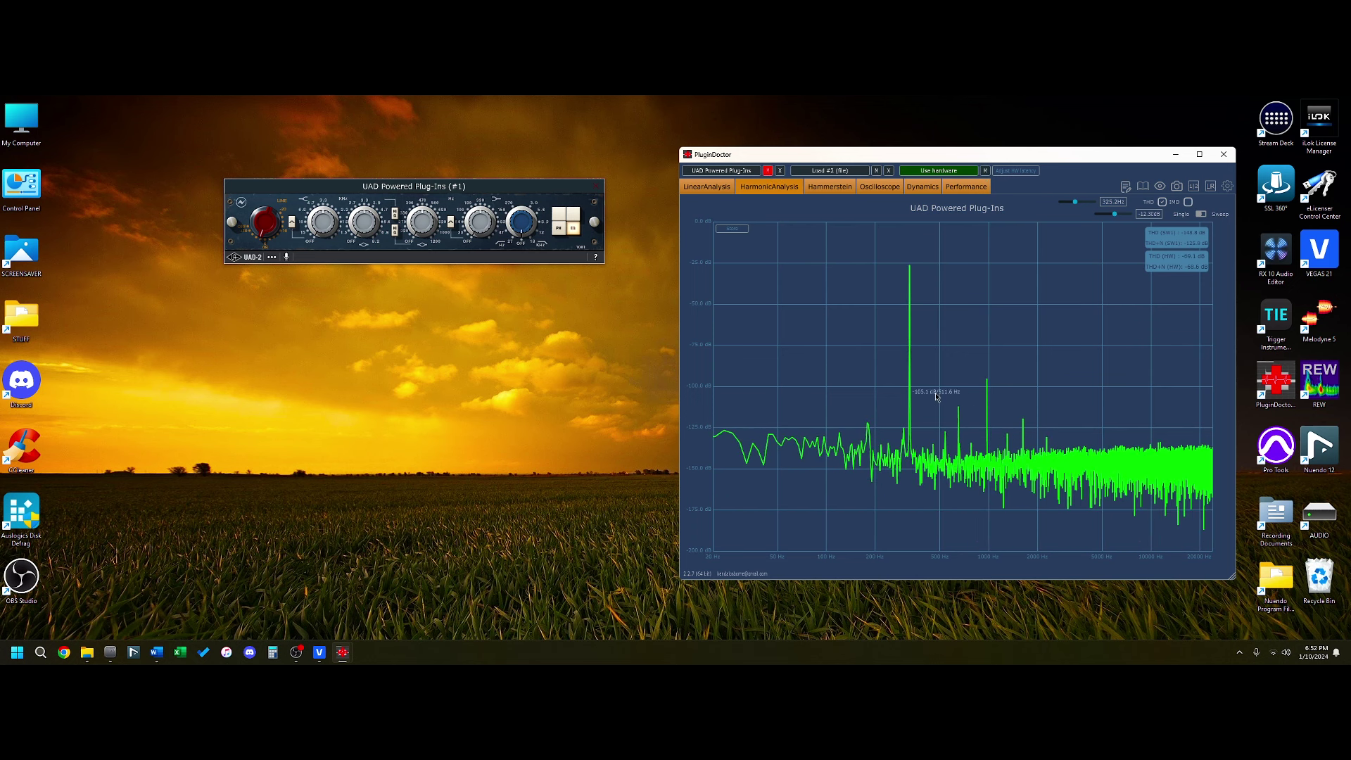
pyautogui.moveTo(1115, 214); pyautogui.dragTo(1119, 215)
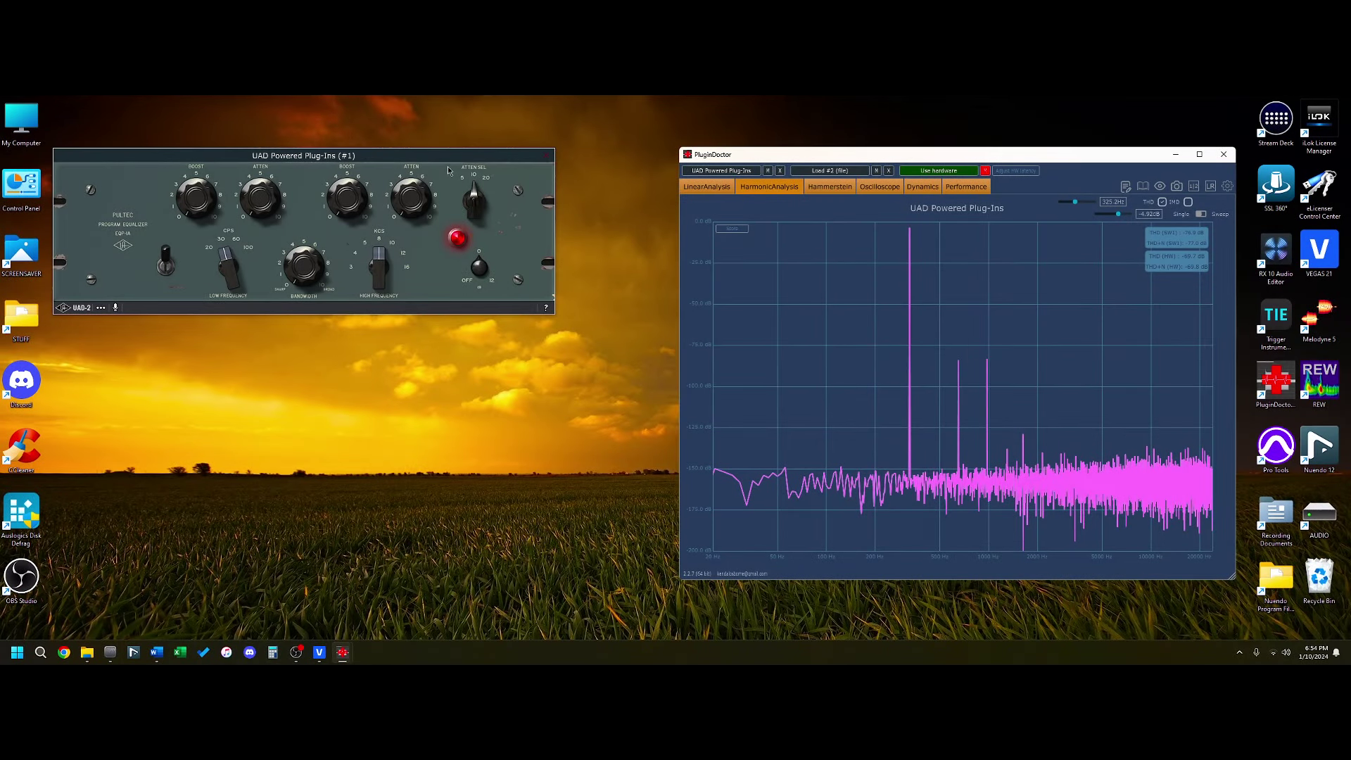
# - Move the Pultec plug-in window closer to the analyzer, and show the hardware trace for comparison
pyautogui.moveTo(446, 162); pyautogui.dragTo(528, 199)
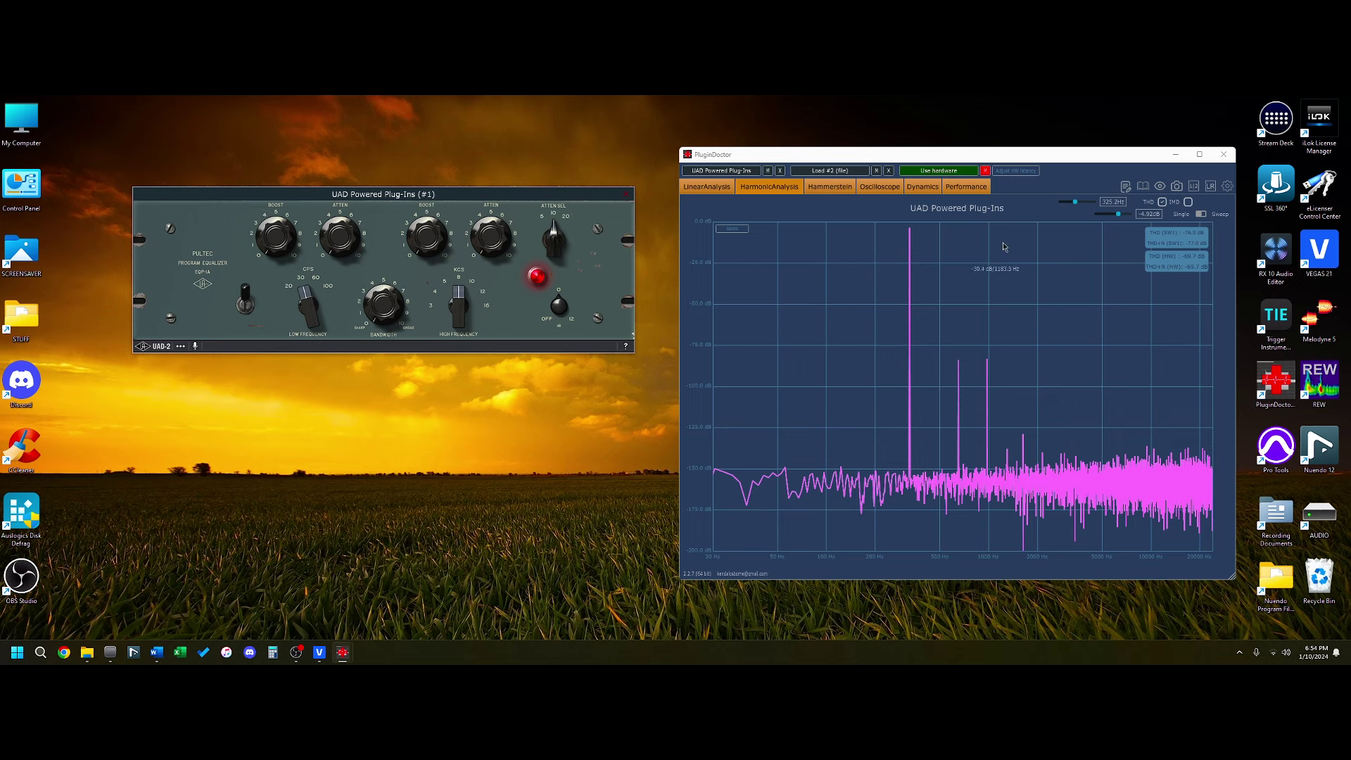
pyautogui.click(985, 172)
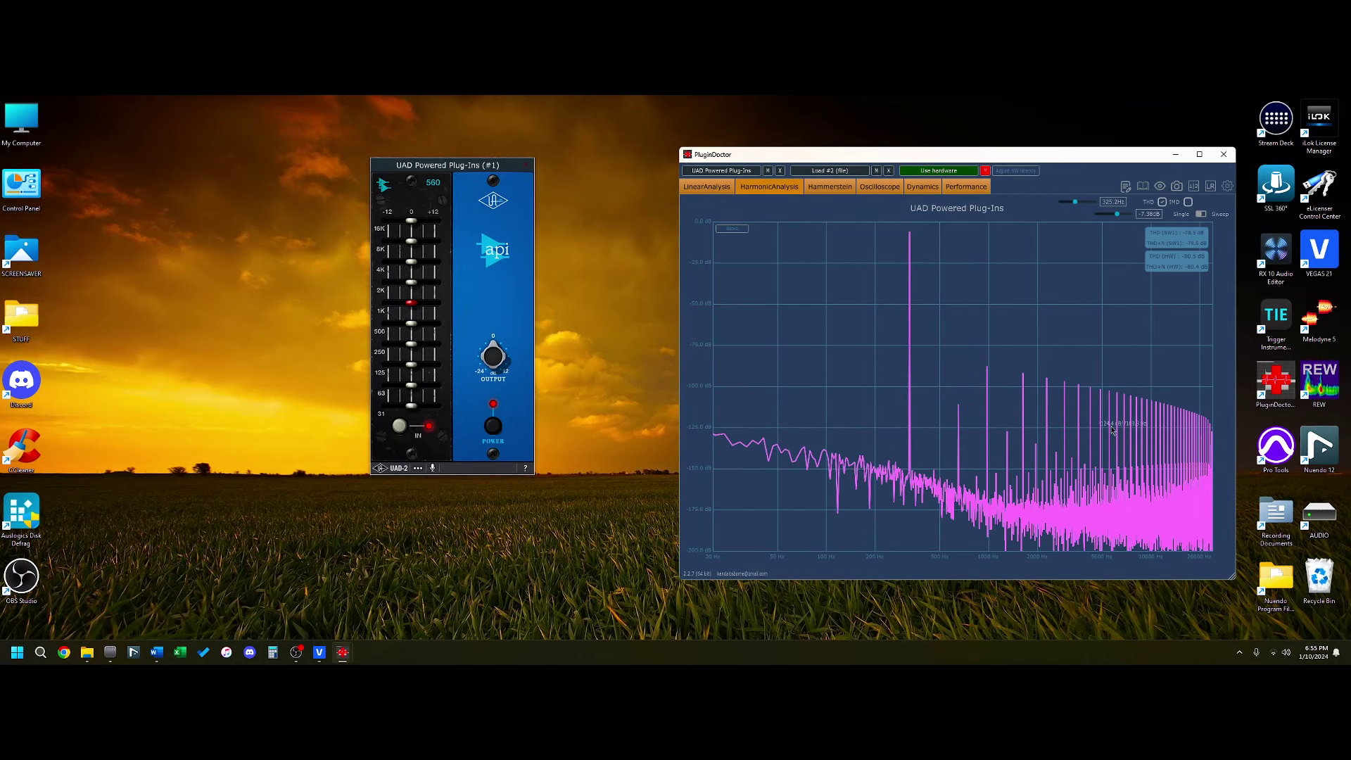
# - Compare the API 560 plug-in's harmonics with the hardware by showing the hardware trace and toggling the plug-in trace
pyautogui.click(985, 171)
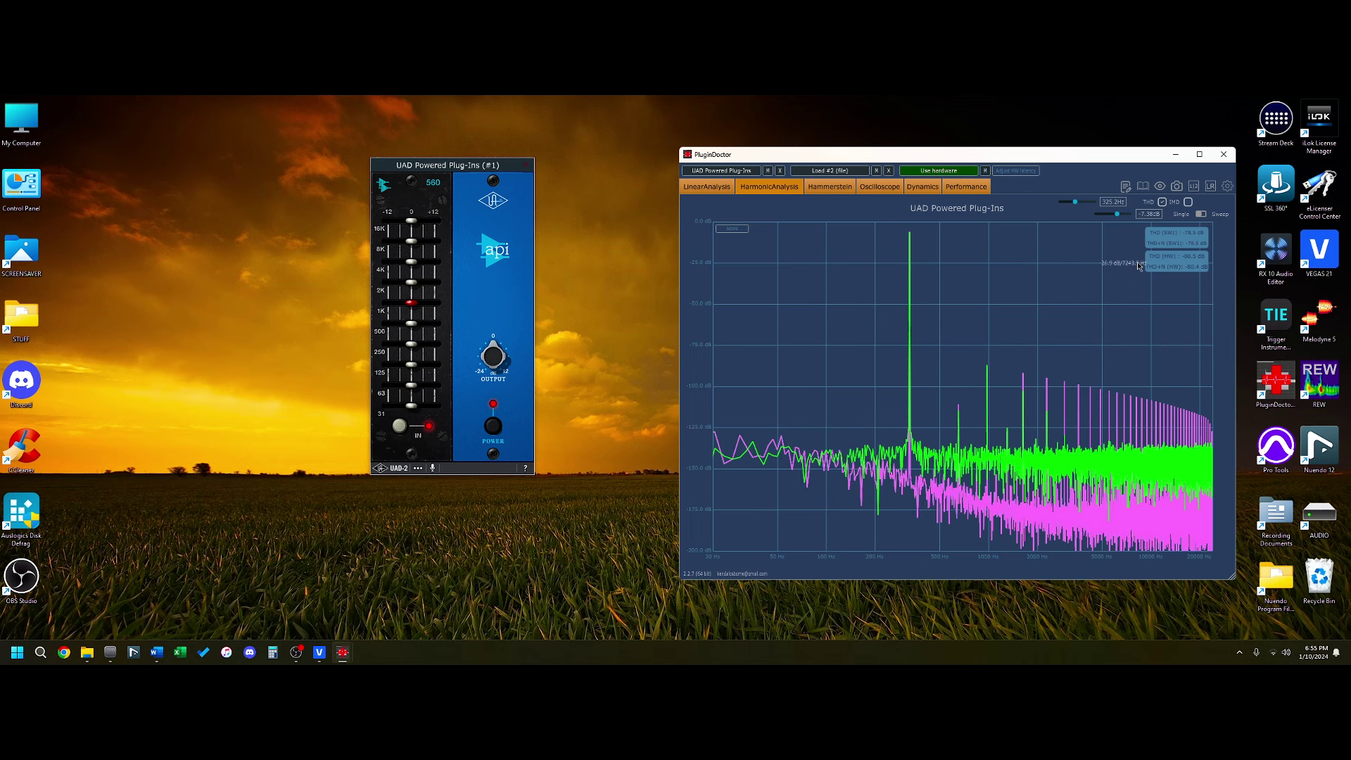
pyautogui.click(768, 171)
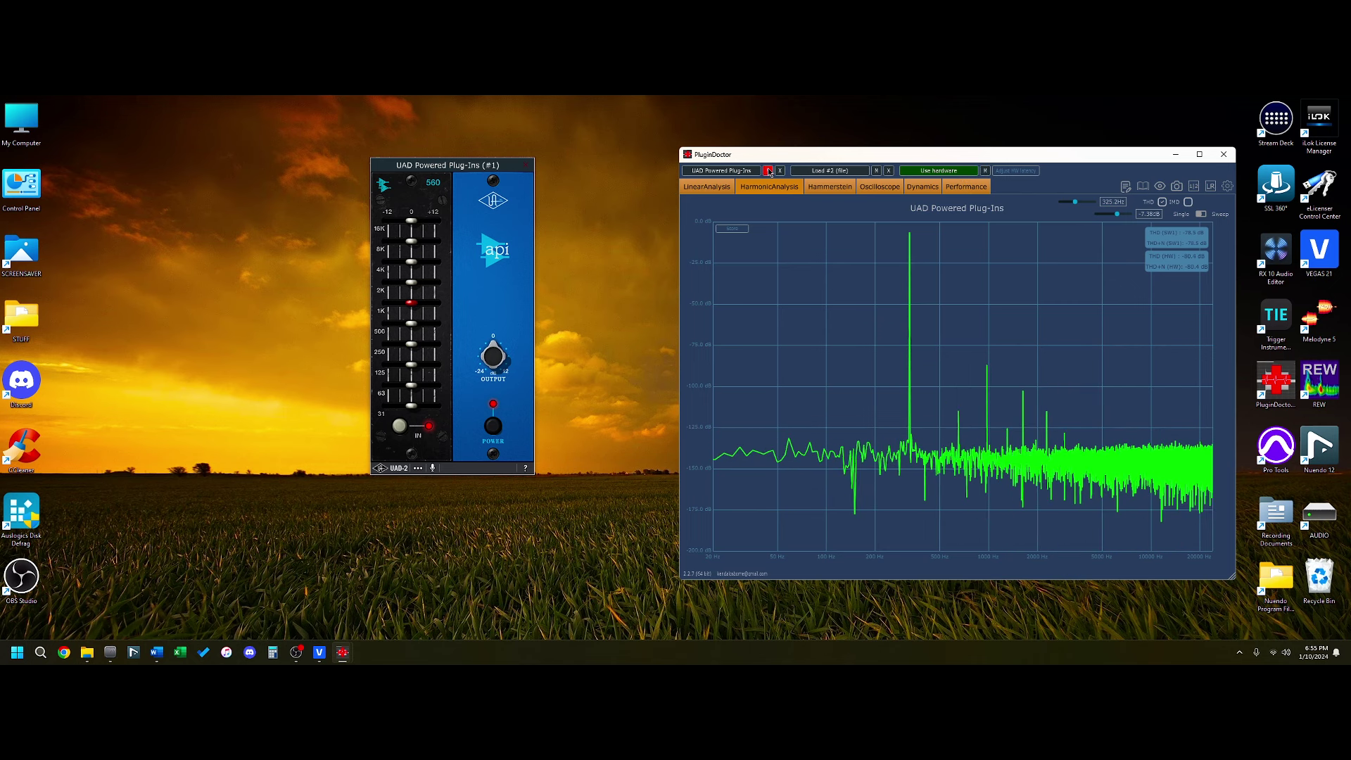
pyautogui.click(768, 171)
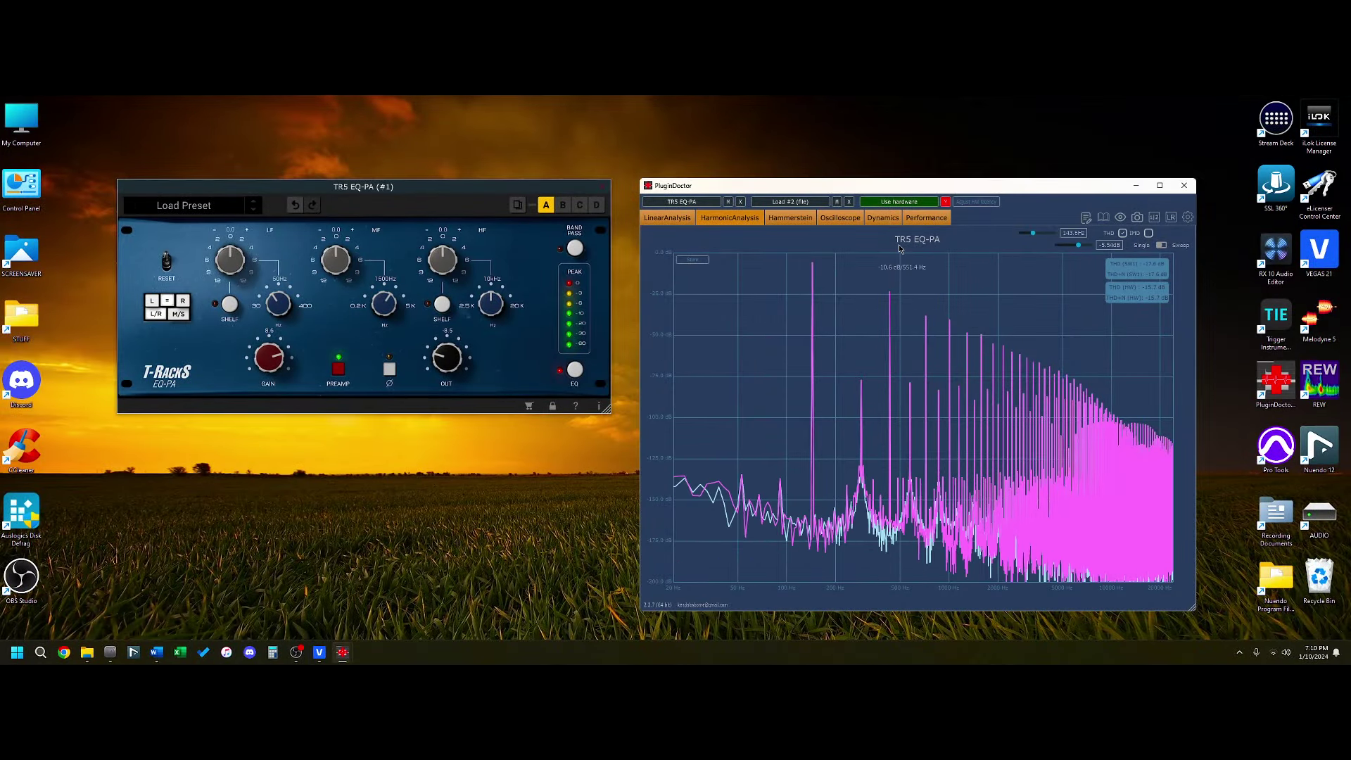
# - Toggle the hardware trace on and off repeatedly to compare its harmonics with those of the TR5 EQ-PA plug-in
pyautogui.click(945, 202)
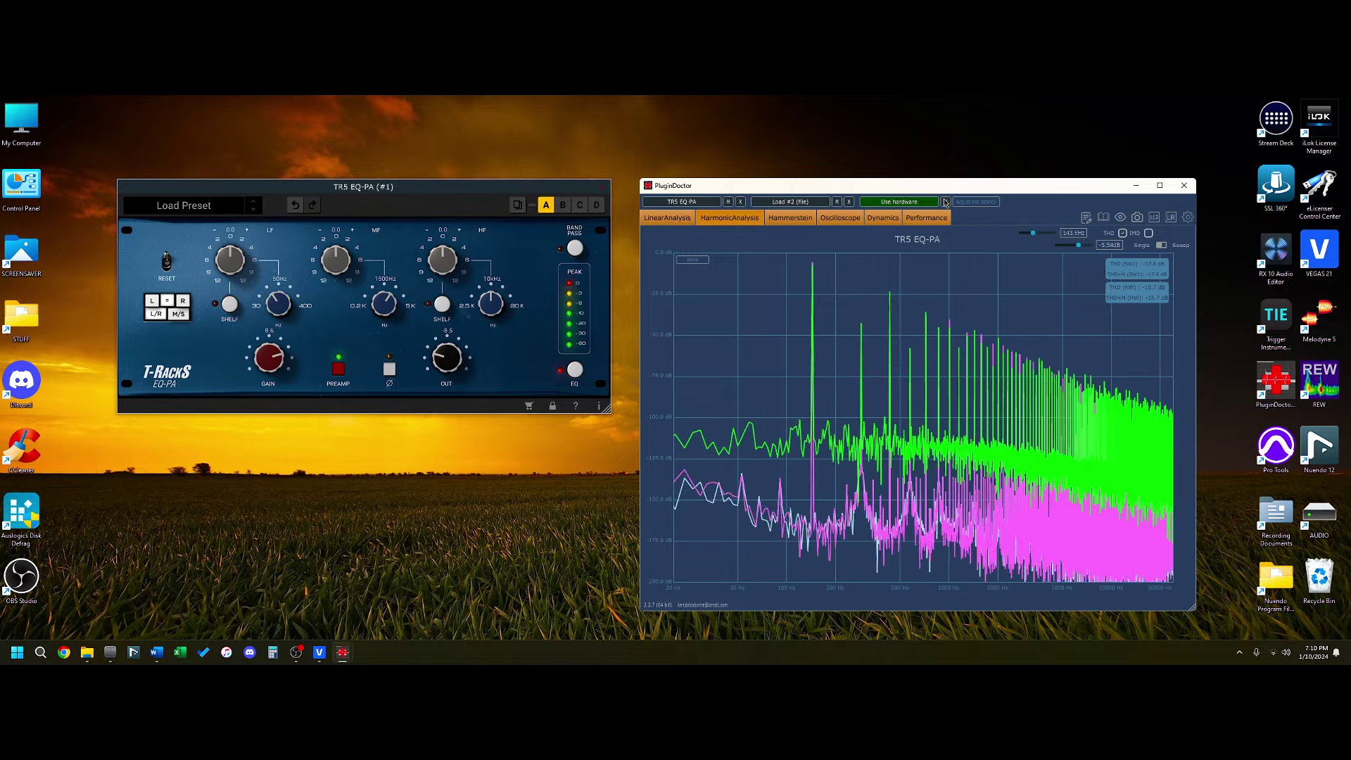
pyautogui.click(945, 202)
pyautogui.click(945, 201)
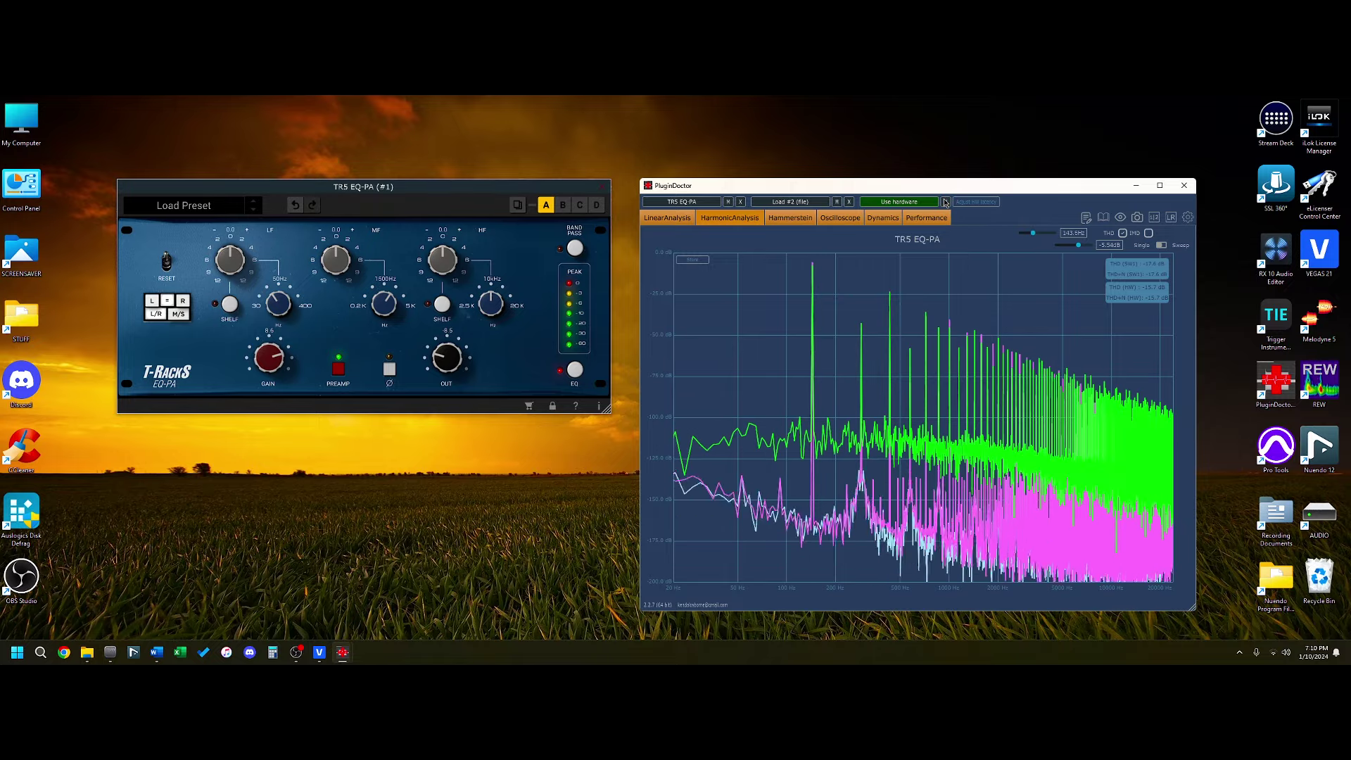
pyautogui.click(945, 201)
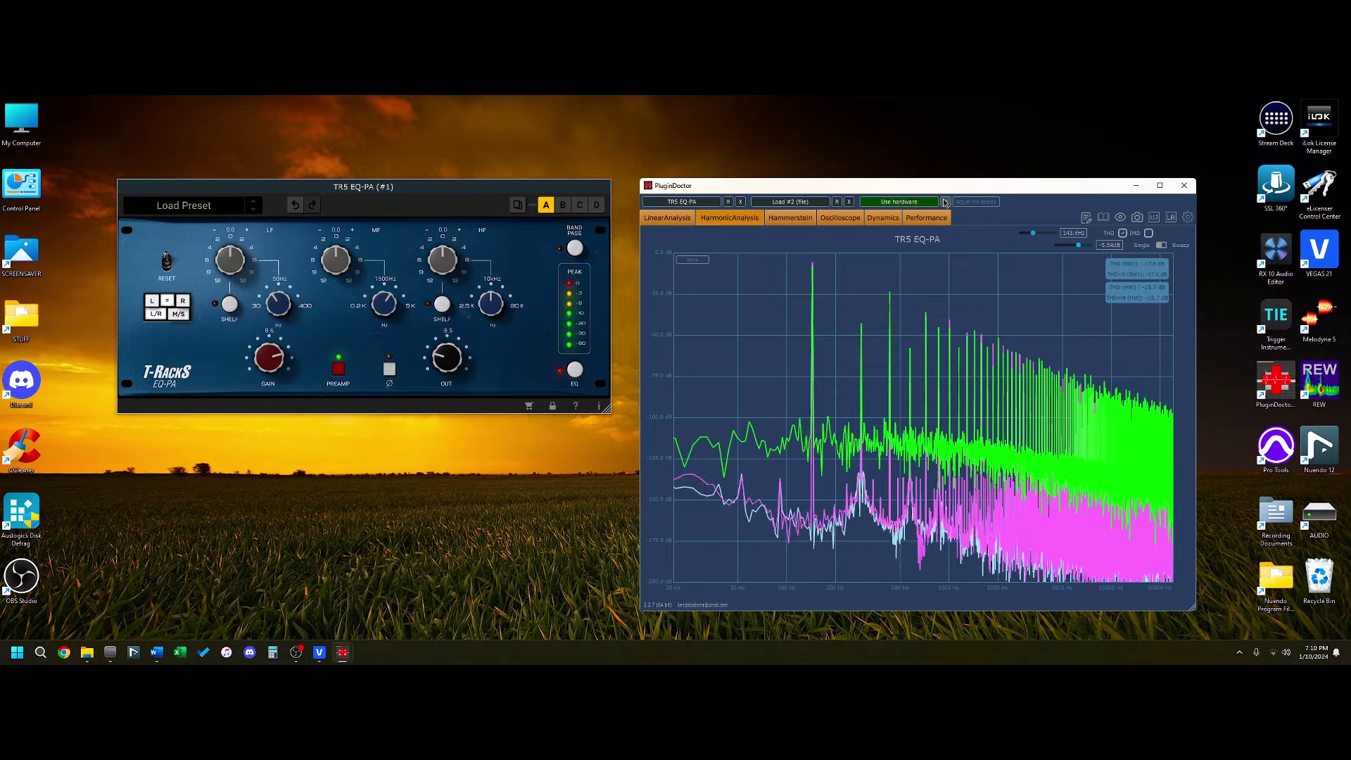
pyautogui.click(945, 202)
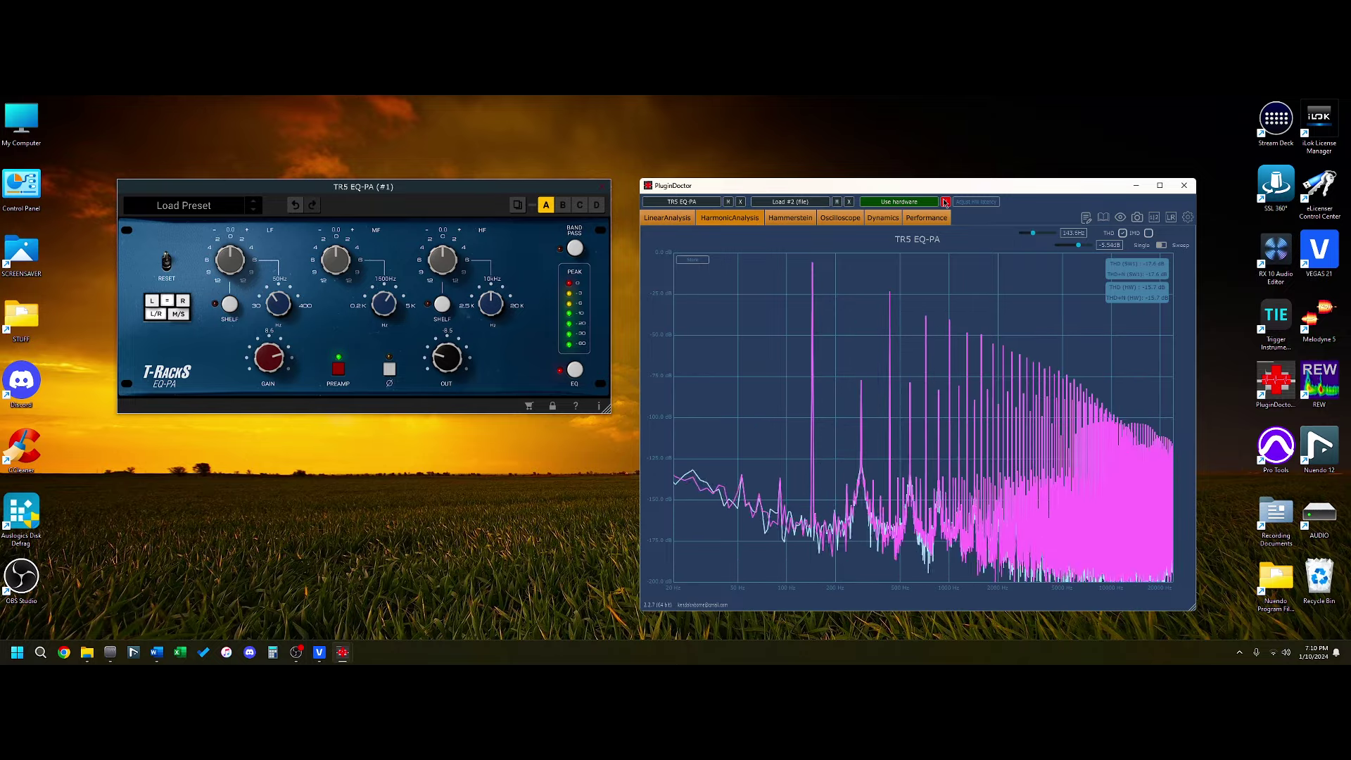
pyautogui.click(945, 202)
pyautogui.click(945, 202)
pyautogui.click(944, 202)
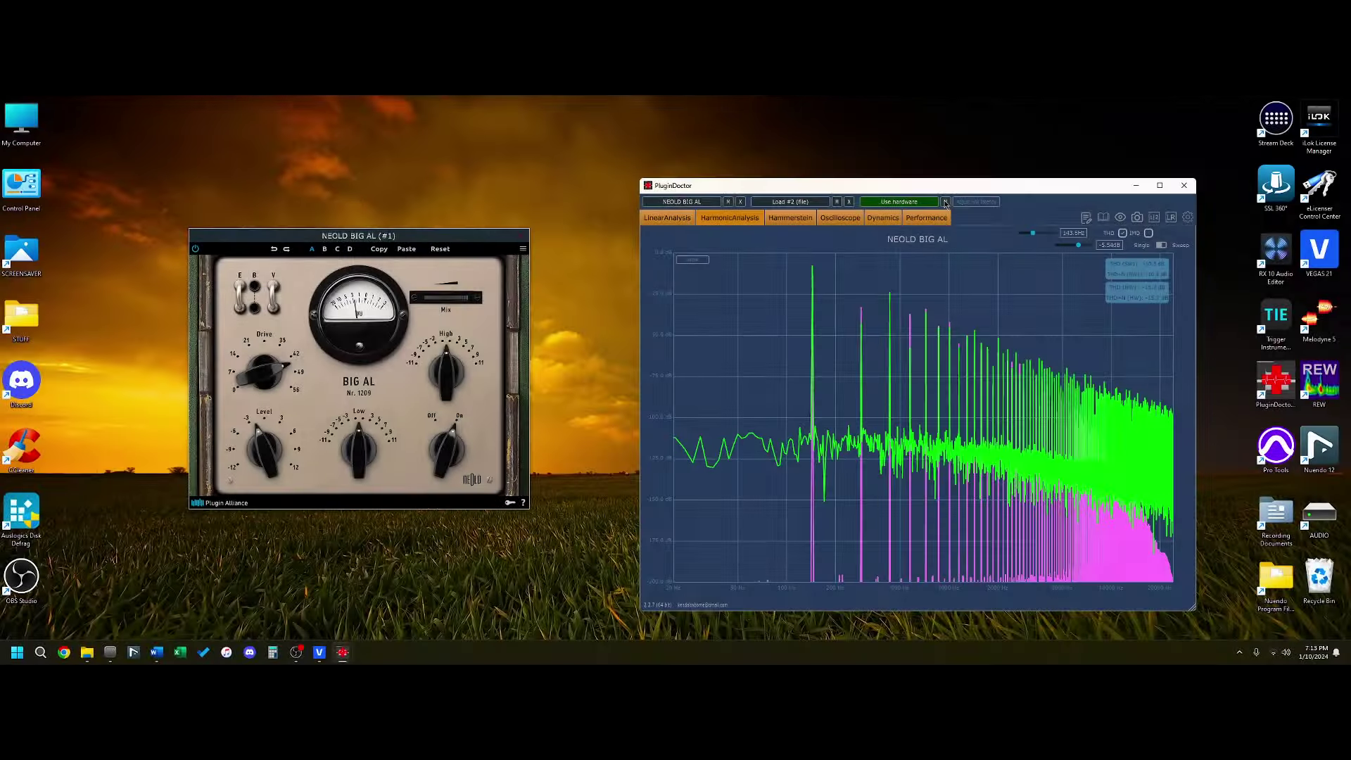
# - Toggle the hardware trace on and off repeatedly to compare its harmonics with those of the NEOLD BIG AL plug-in
pyautogui.click(945, 202)
pyautogui.click(945, 202)
pyautogui.click(945, 202)
pyautogui.click(945, 202)
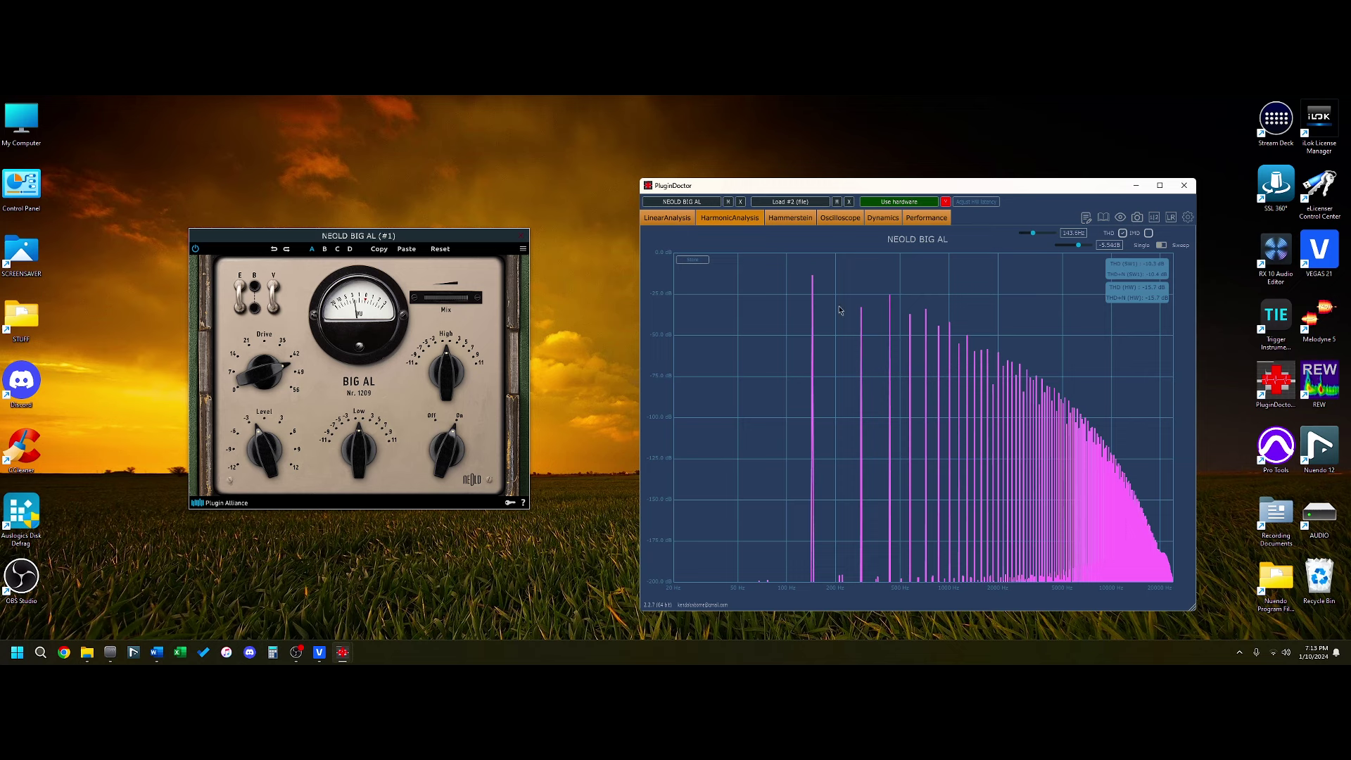
pyautogui.click(945, 202)
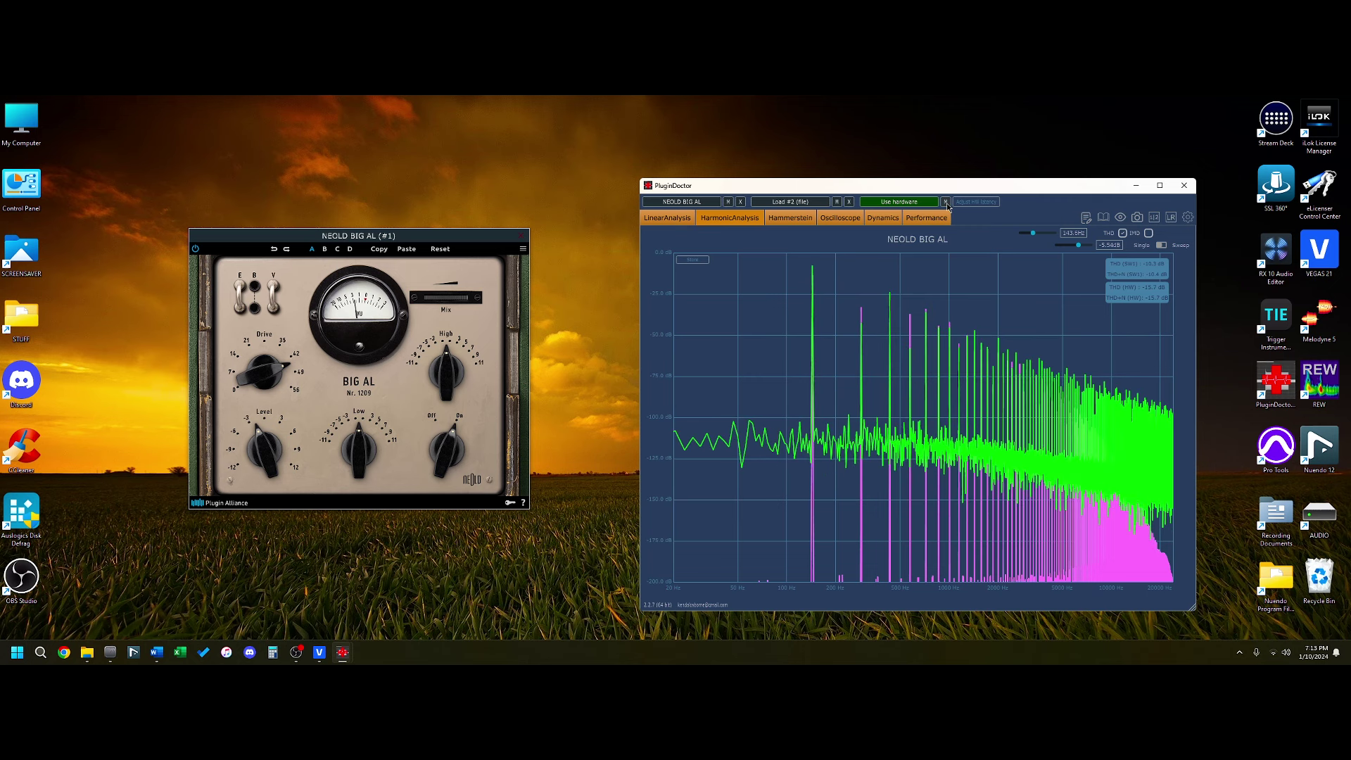
pyautogui.click(947, 204)
pyautogui.click(946, 203)
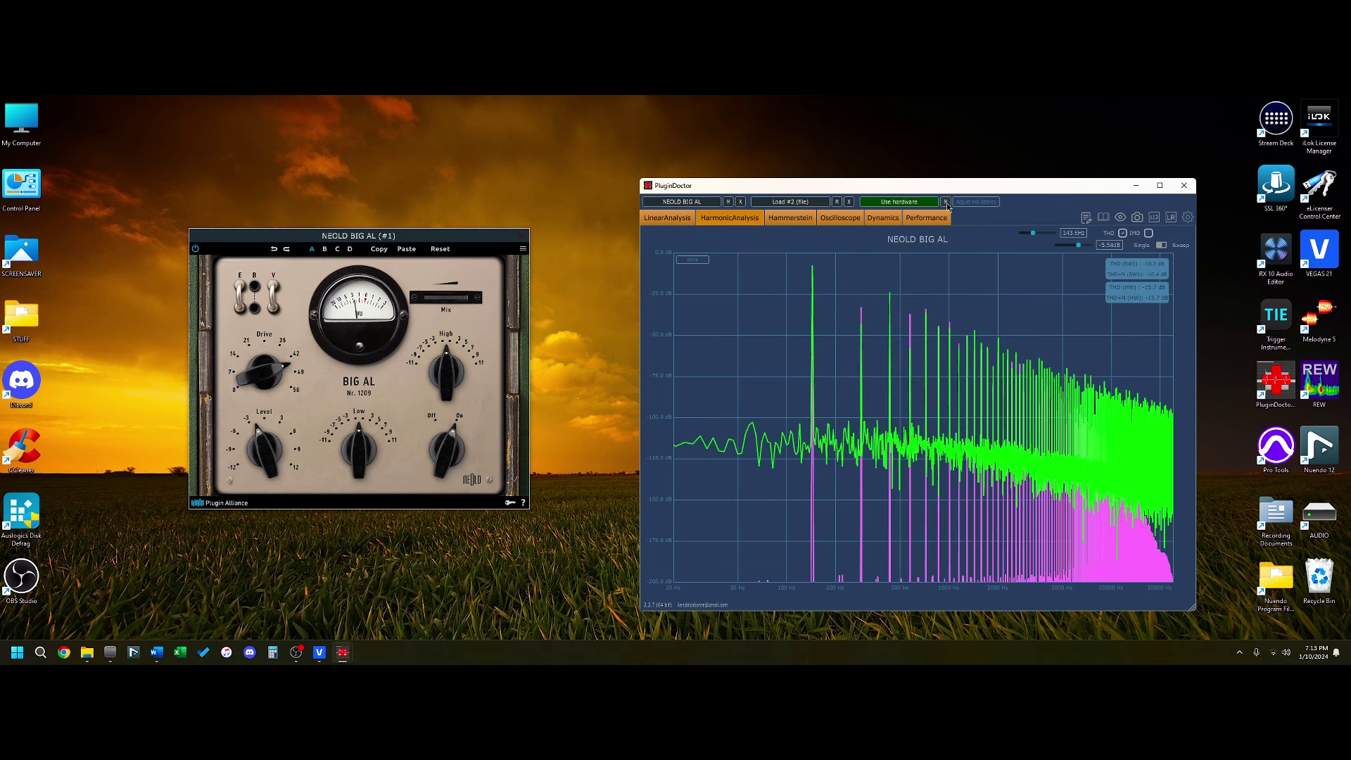